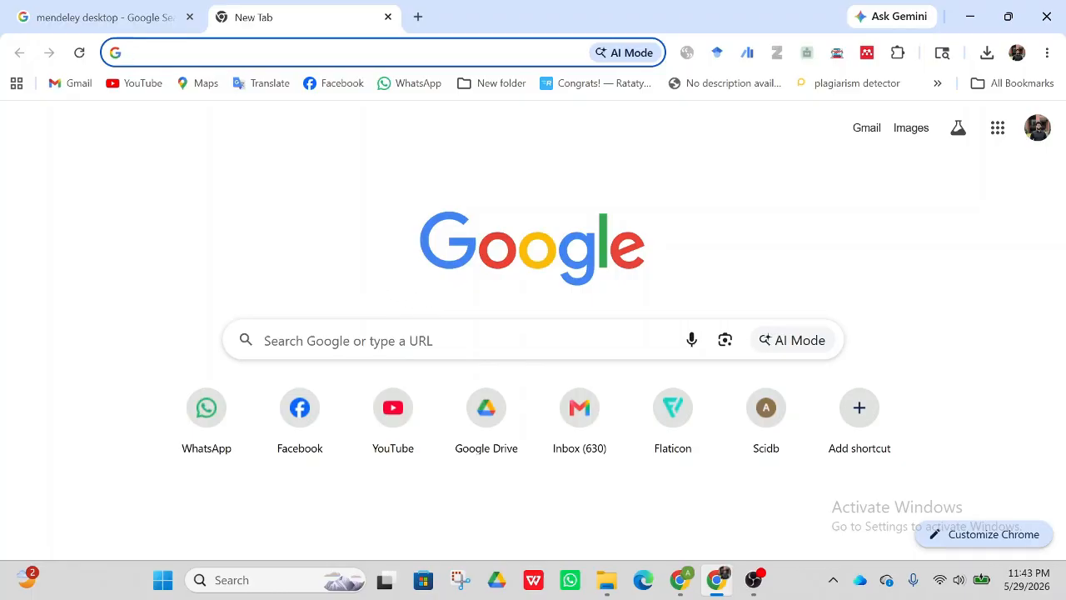
# Search Google for "mendeley desktop" and open the Mendeley Desktop 1.19.8 Installers result in a new tab
pyautogui.click(339, 349)
pyautogui.write('mendeley desktop')
pyautogui.press('Return')
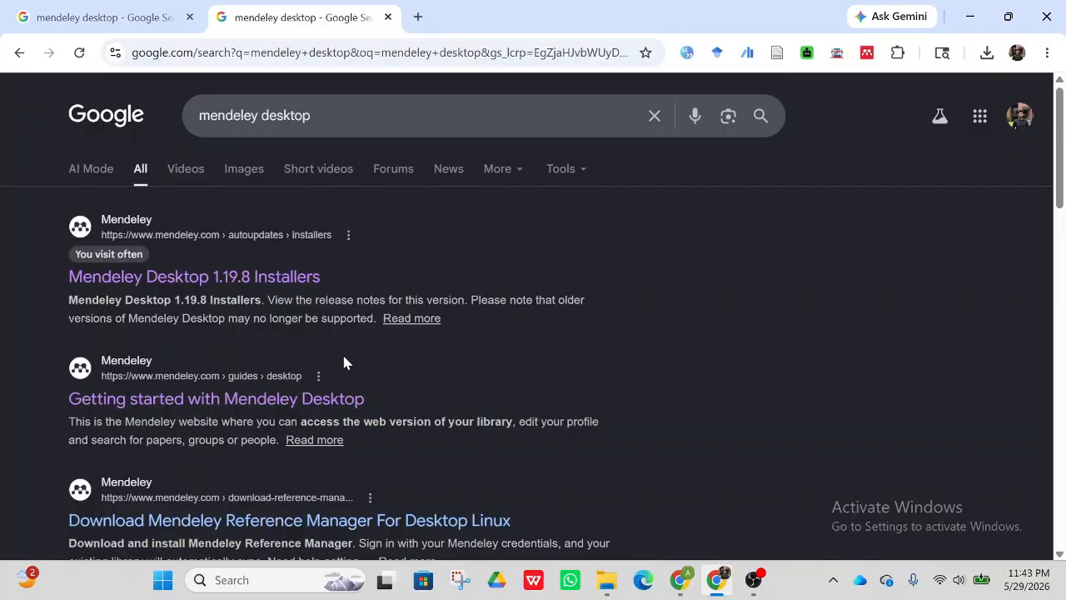
pyautogui.rightClick(268, 286)
pyautogui.click(341, 286)
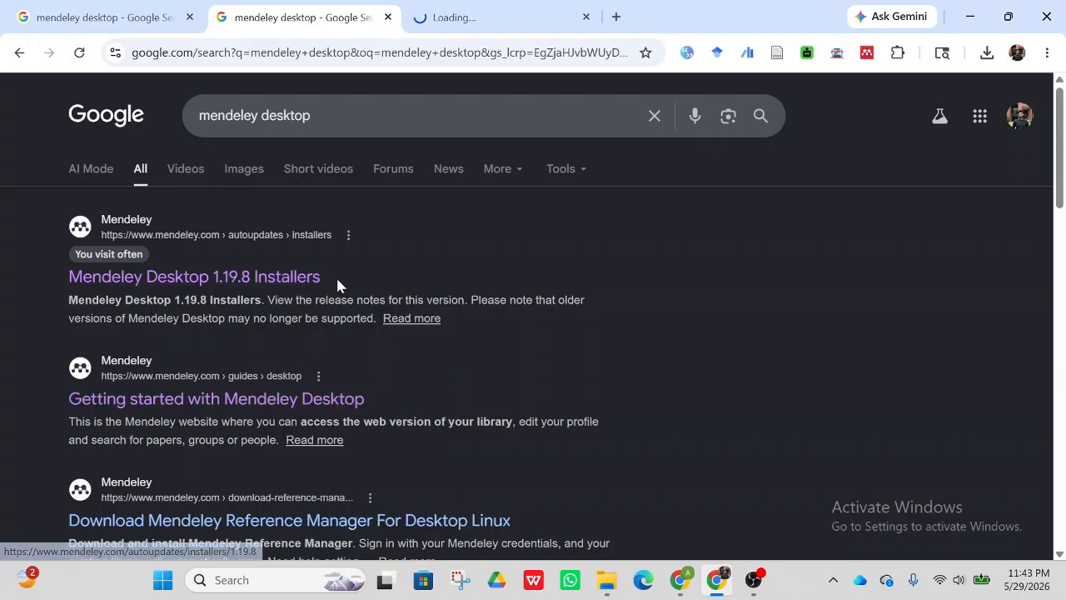
pyautogui.click(454, 23)
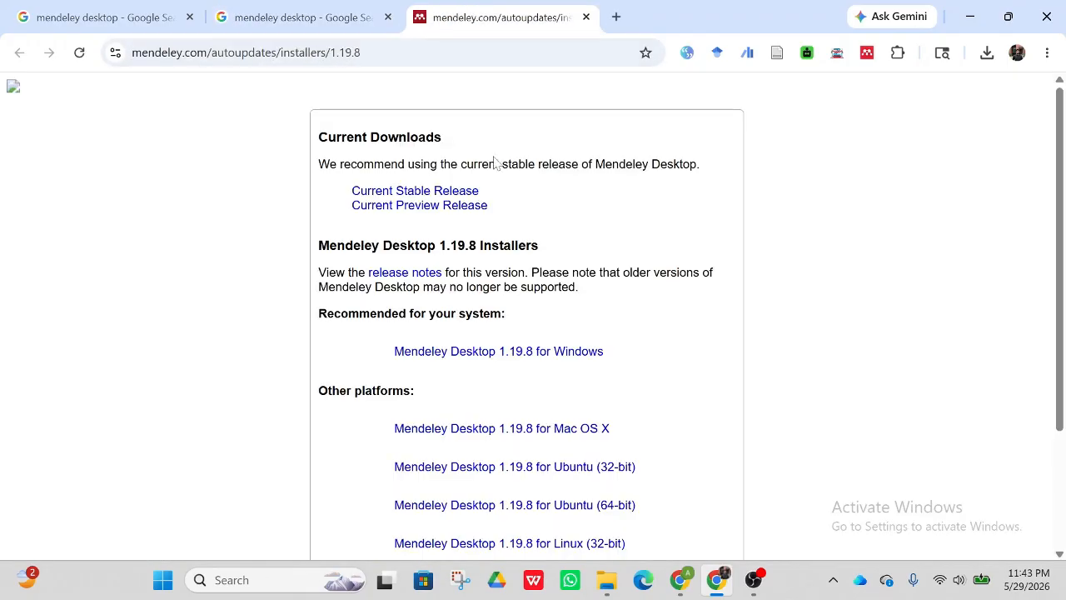
# Start downloading the Mendeley Desktop 1.19.8 installer for Windows, then pause that download and dismiss the download history
pyautogui.scroll(-1, 515, 210)
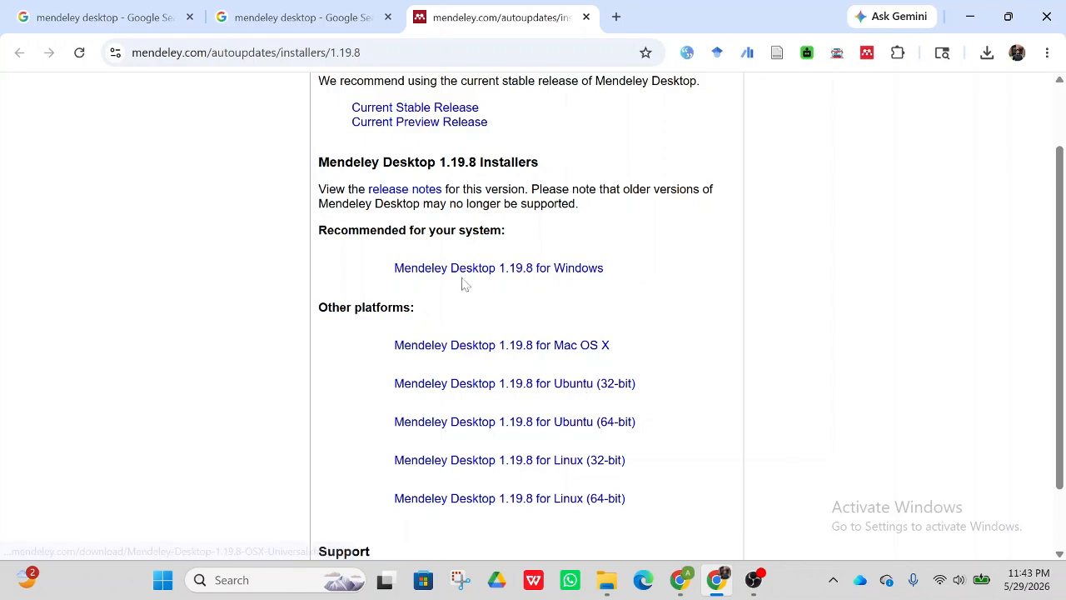
pyautogui.click(503, 278)
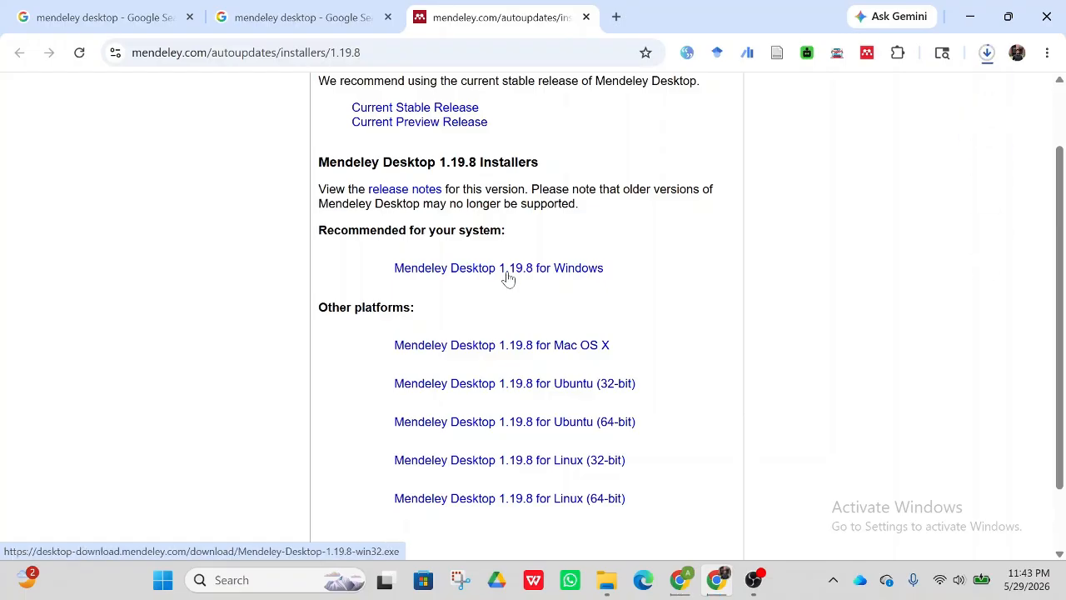
pyautogui.click(988, 53)
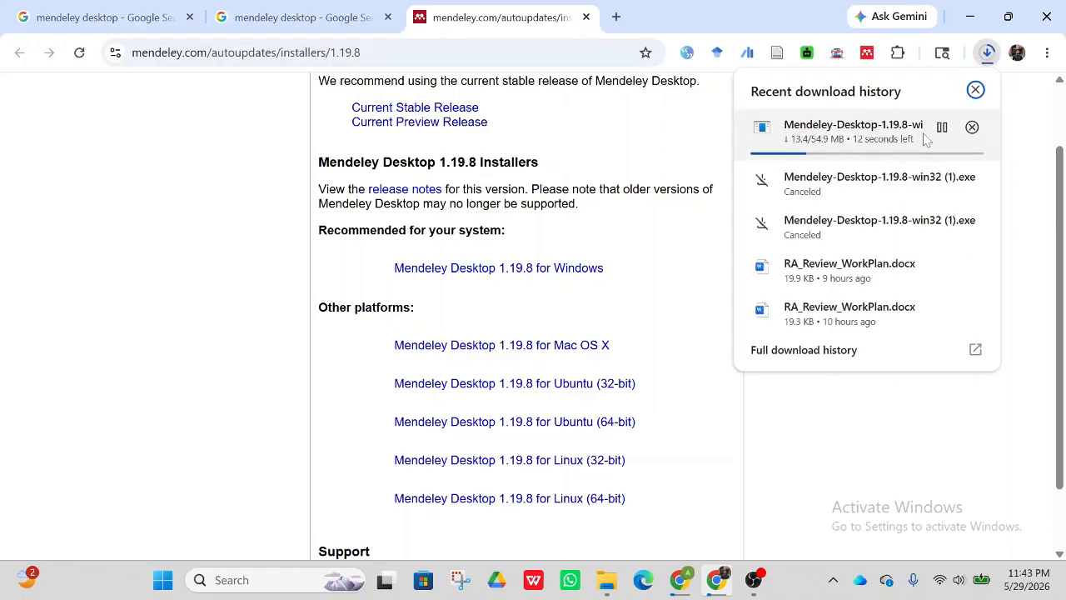
pyautogui.click(941, 130)
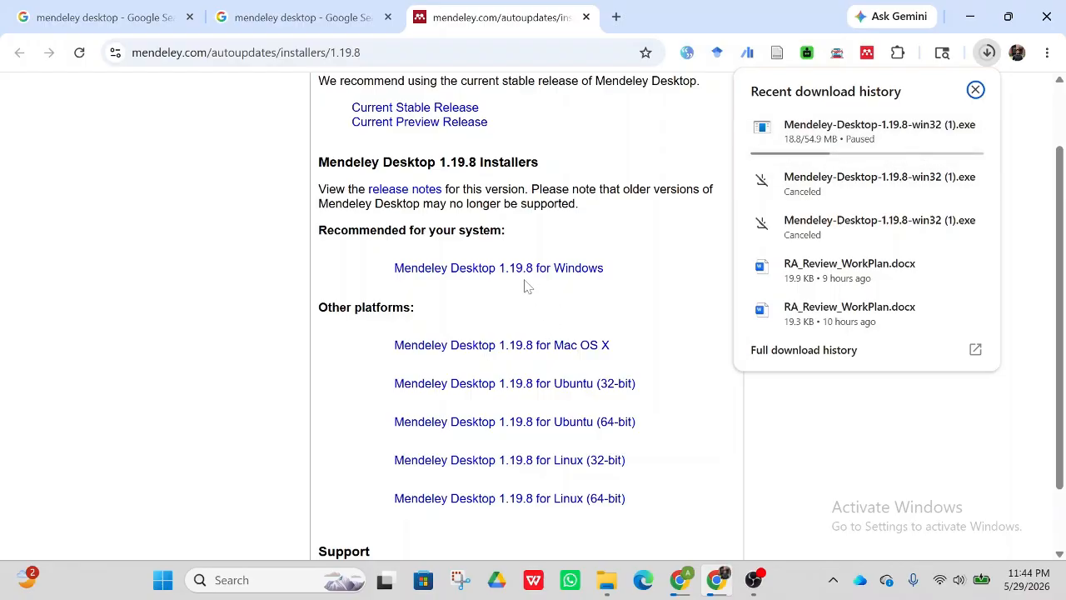
pyautogui.click(974, 89)
# Find and launch the installed Mendeley Desktop app, and look up its MS Word plugin option
pyautogui.click(254, 571)
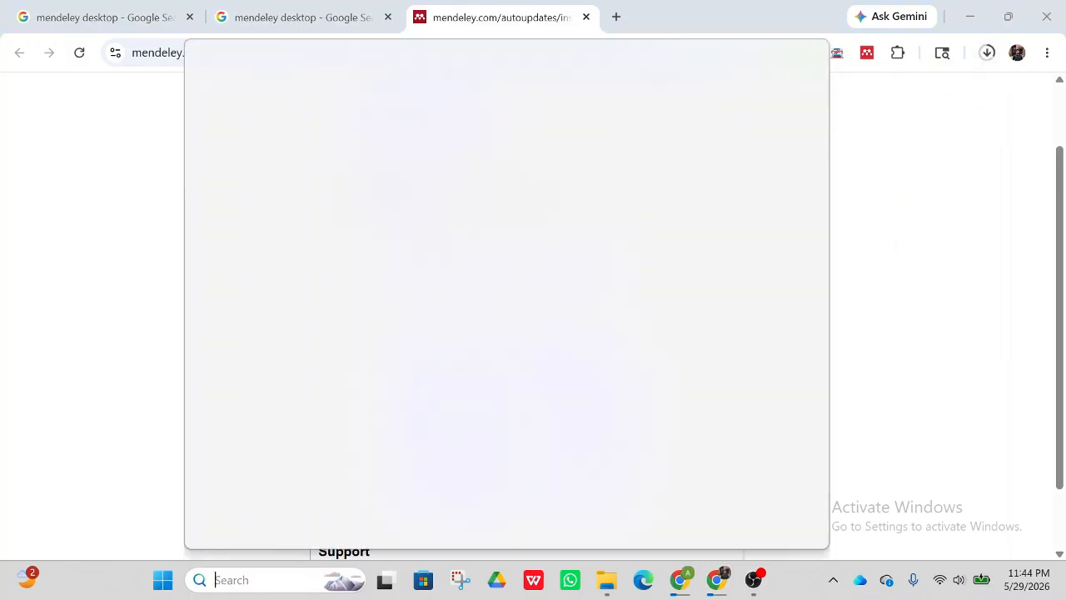
pyautogui.write('mendely')
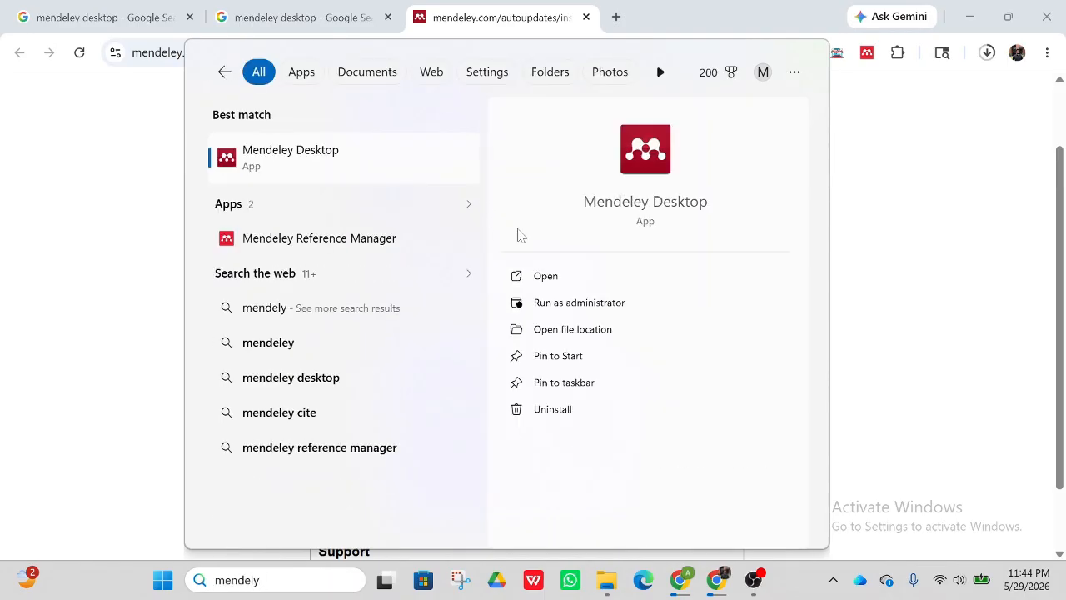
pyautogui.click(557, 278)
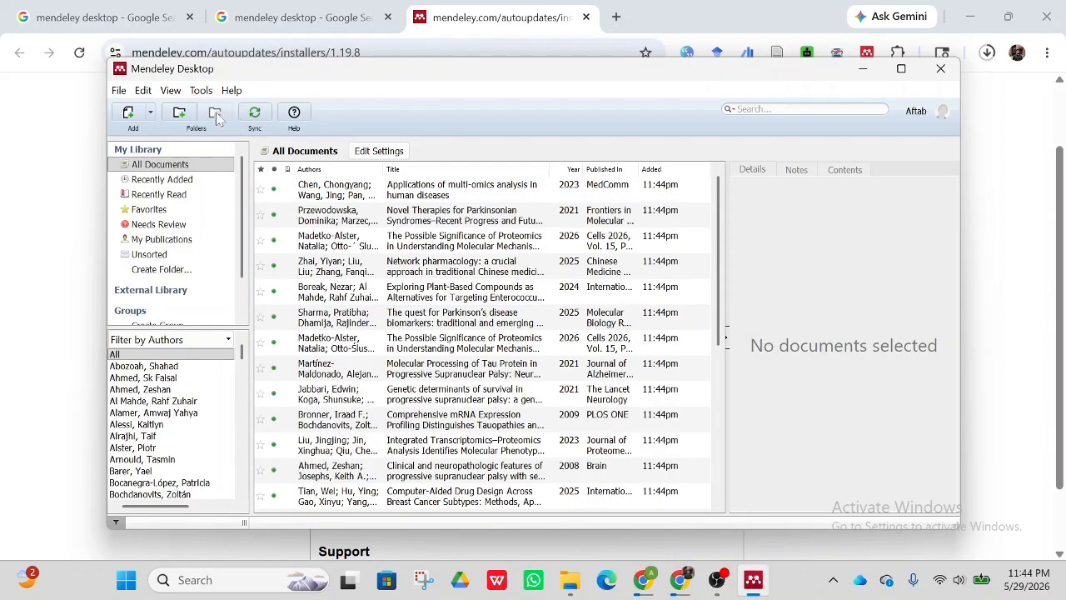
pyautogui.click(201, 91)
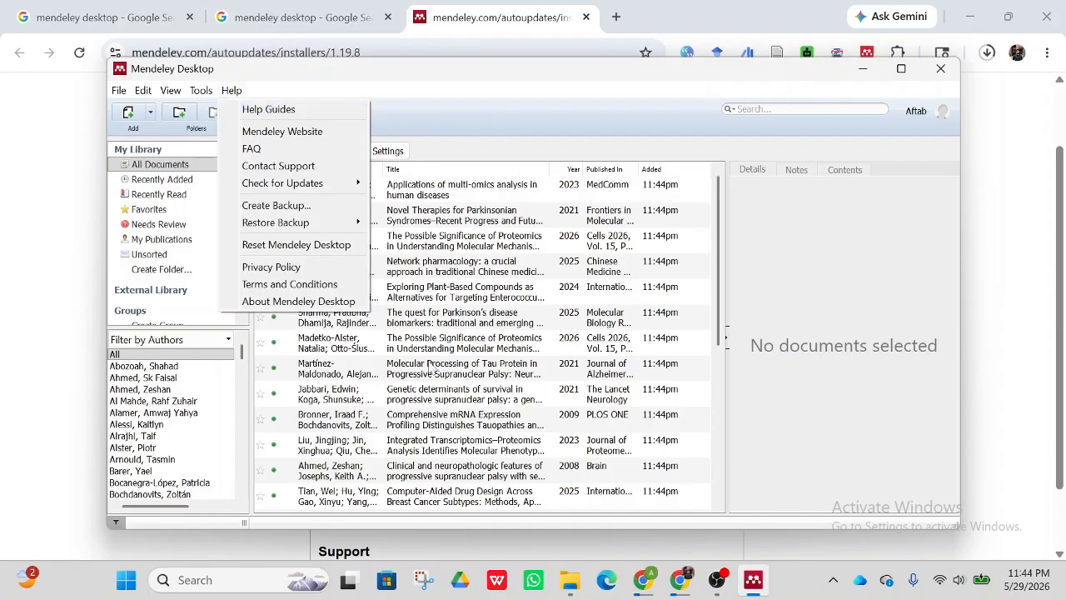
pyautogui.moveTo(201, 90)
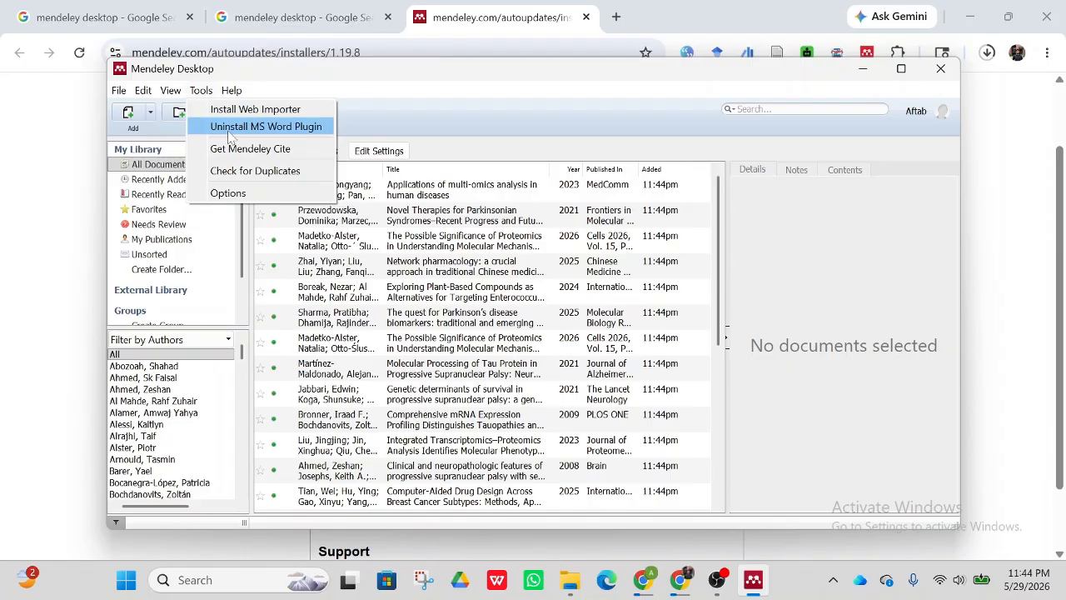
# Switch to Word, check the reference tools for Mendeley Cite-O-Matic in a blank document, and close Word
pyautogui.click(232, 577)
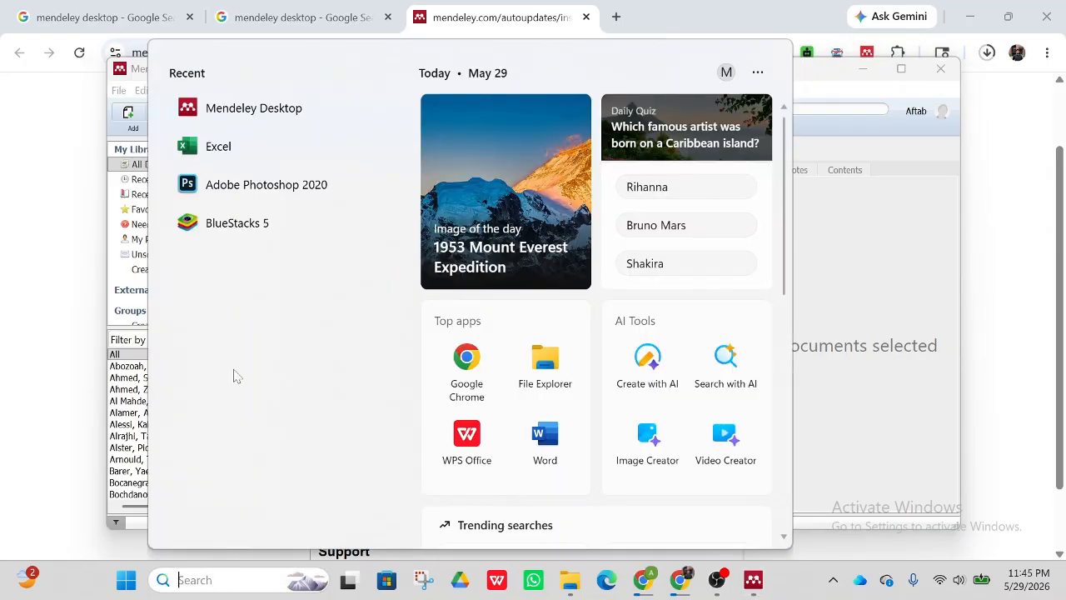
pyautogui.write('word')
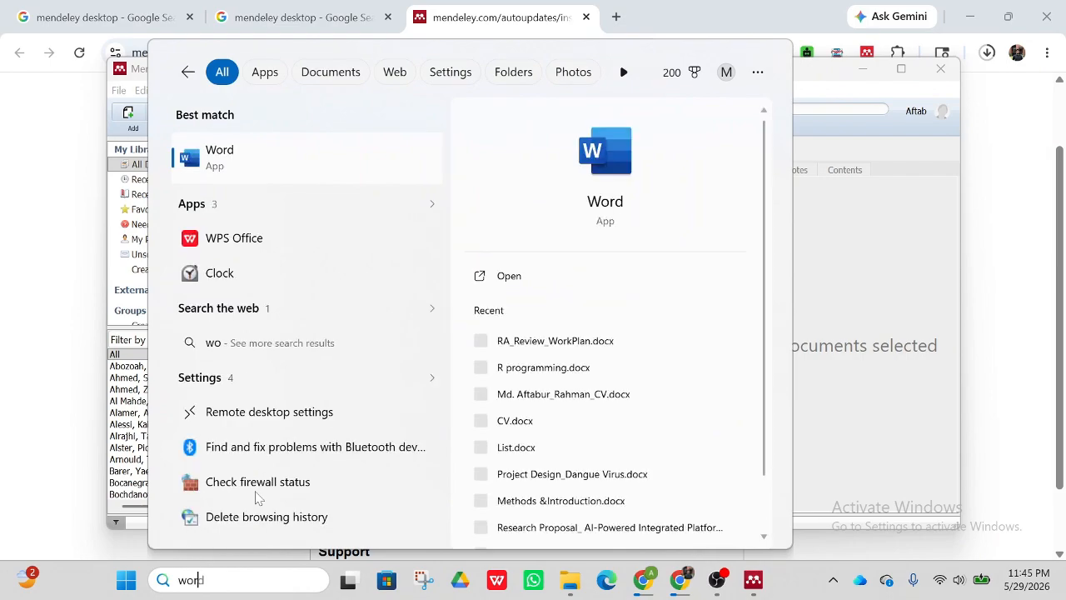
pyautogui.click(550, 284)
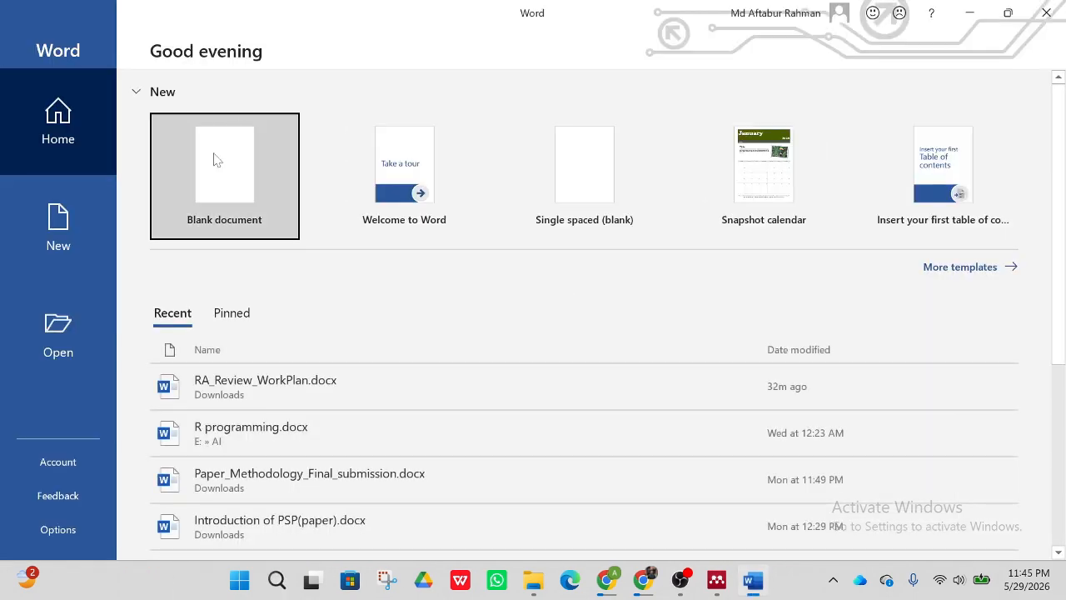
pyautogui.click(212, 159)
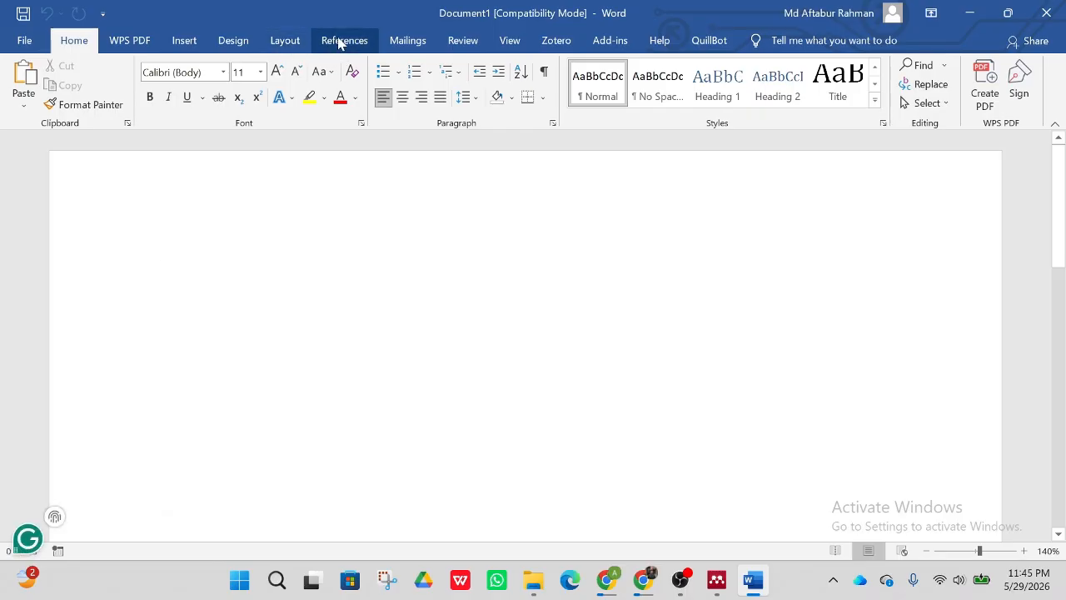
pyautogui.click(342, 42)
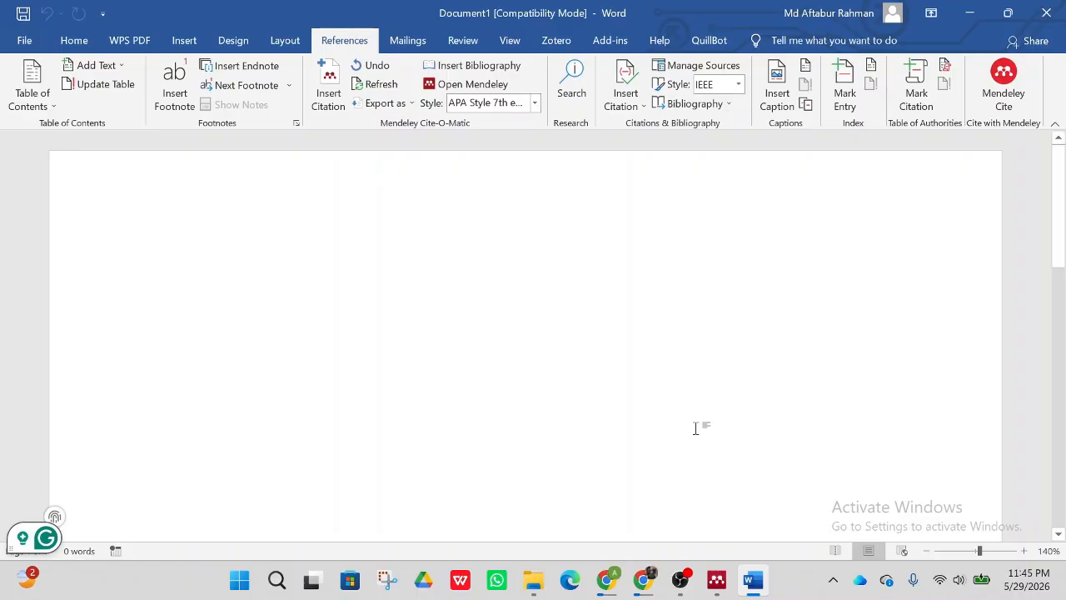
pyautogui.click(1047, 12)
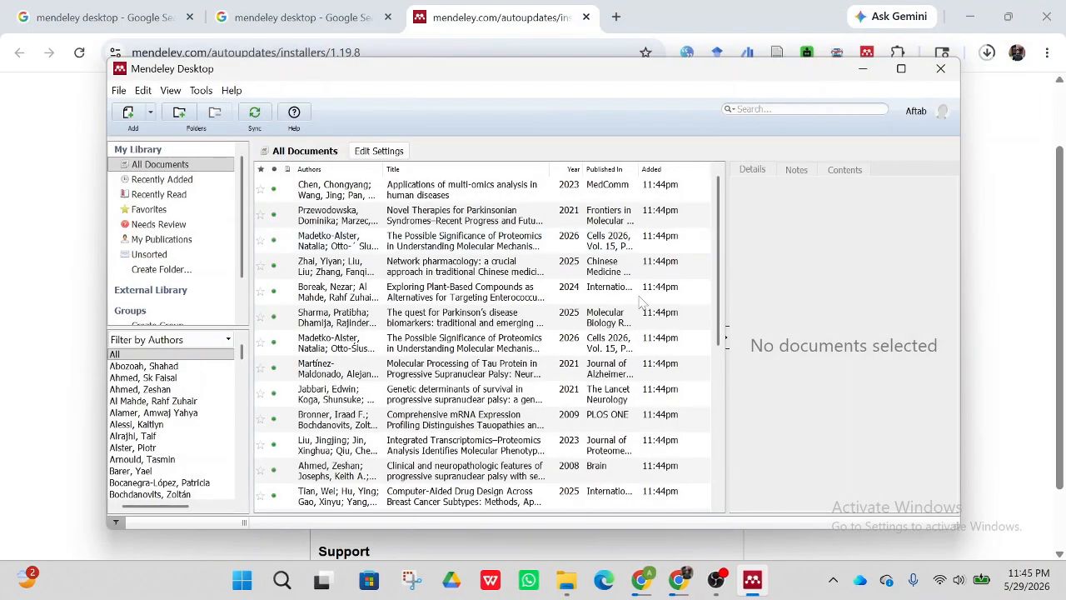
# Uninstall the MS Word plugin from Mendeley Desktop
pyautogui.click(202, 90)
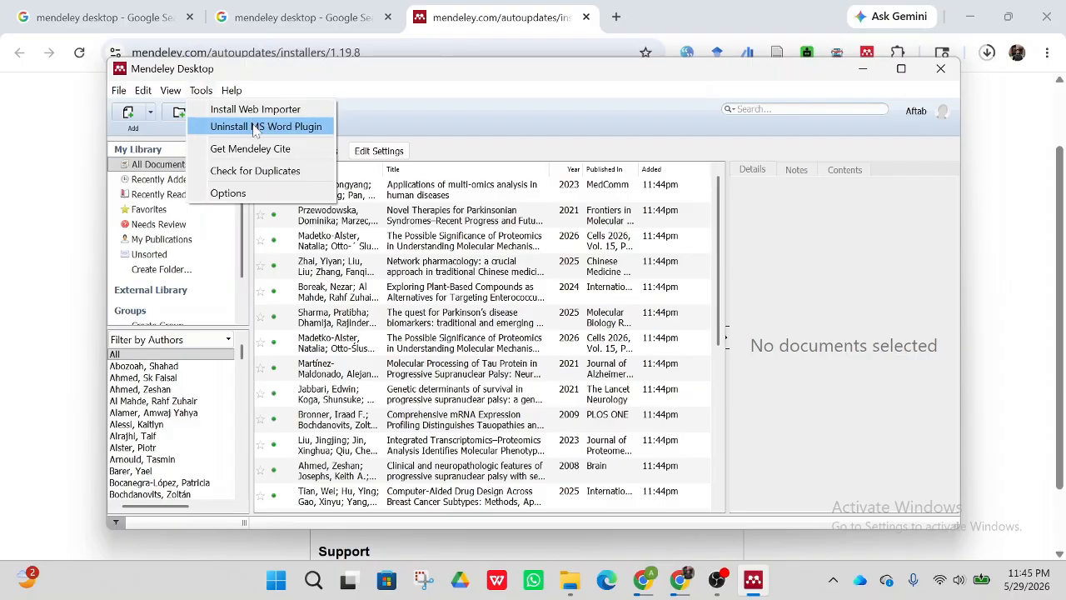
pyautogui.click(255, 127)
pyautogui.click(615, 324)
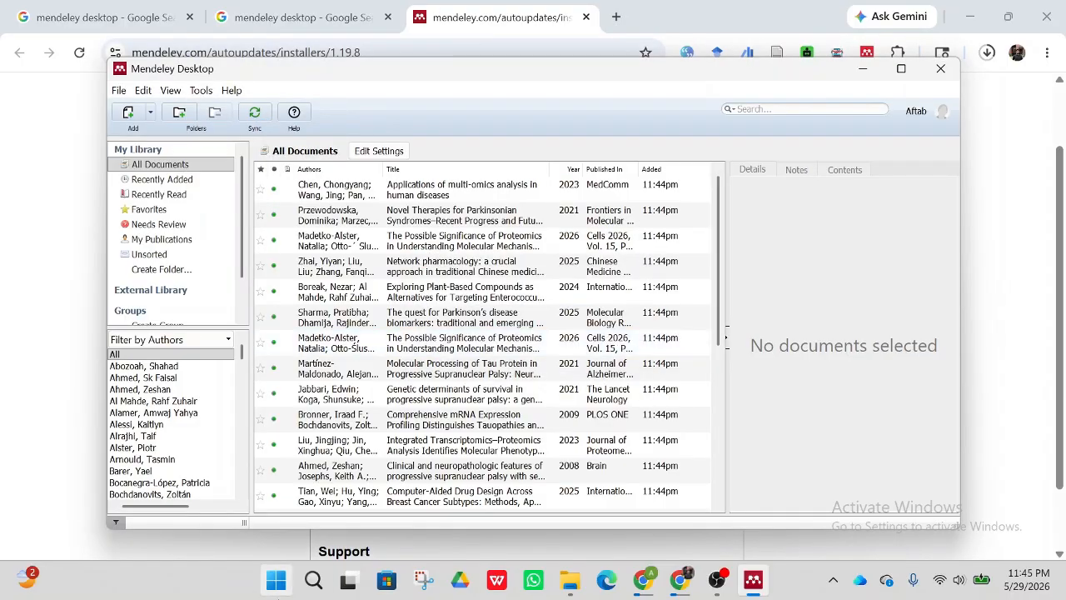
# Reopen Word with a blank document and check the reference tools after the plugin's removal
pyautogui.click(313, 580)
pyautogui.click(302, 160)
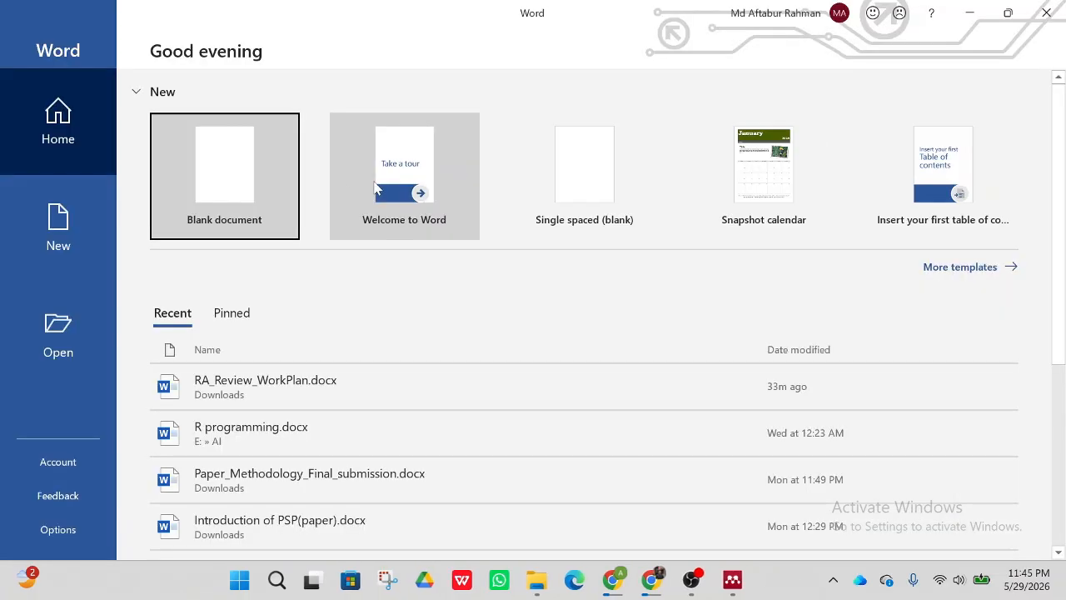
pyautogui.click(241, 179)
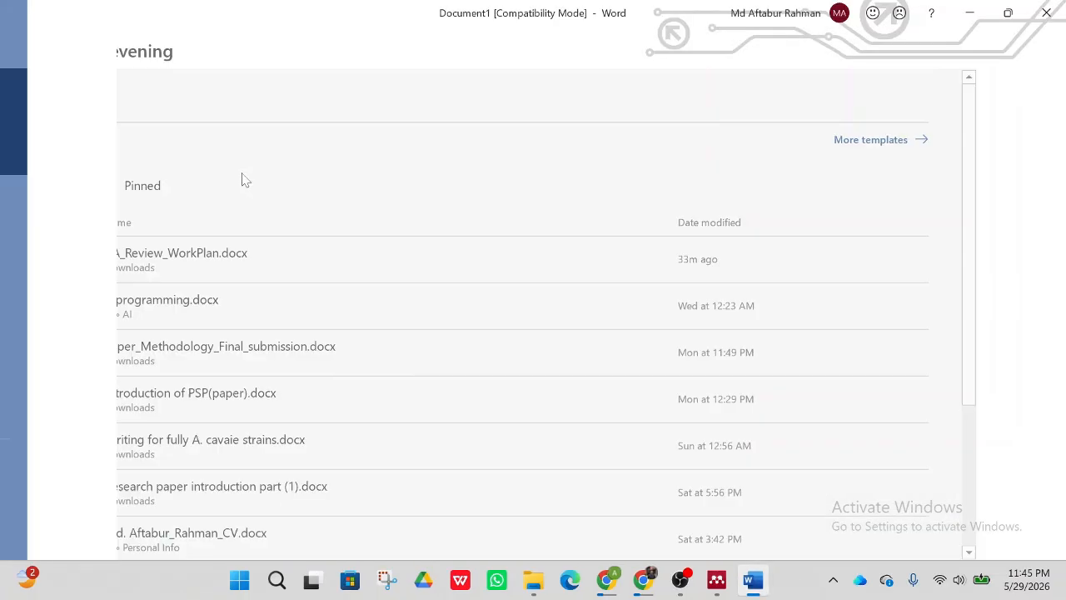
pyautogui.click(348, 46)
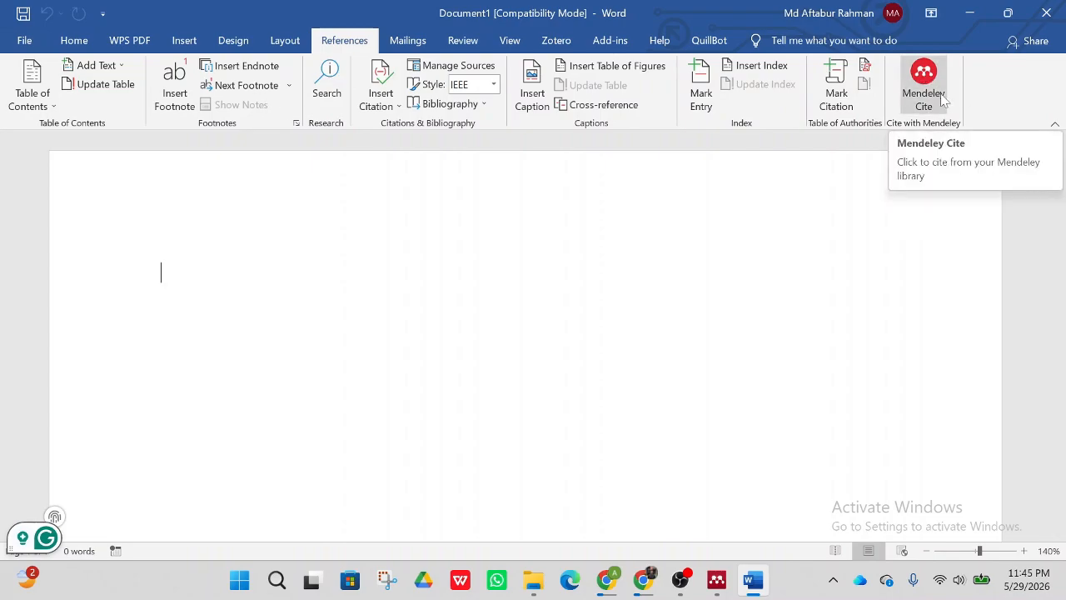
pyautogui.click(278, 581)
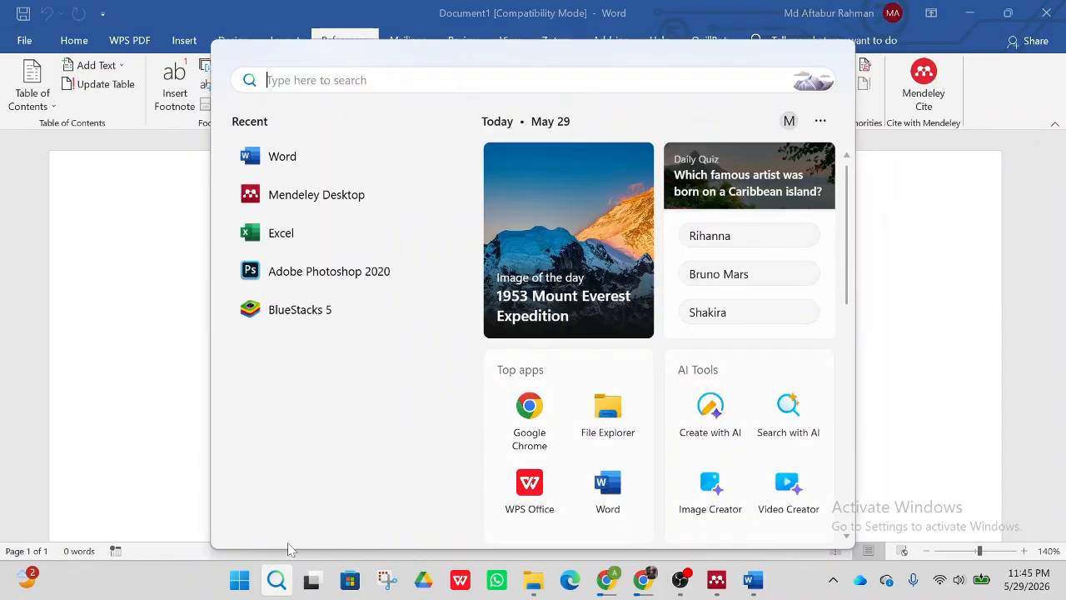
pyautogui.write('men')
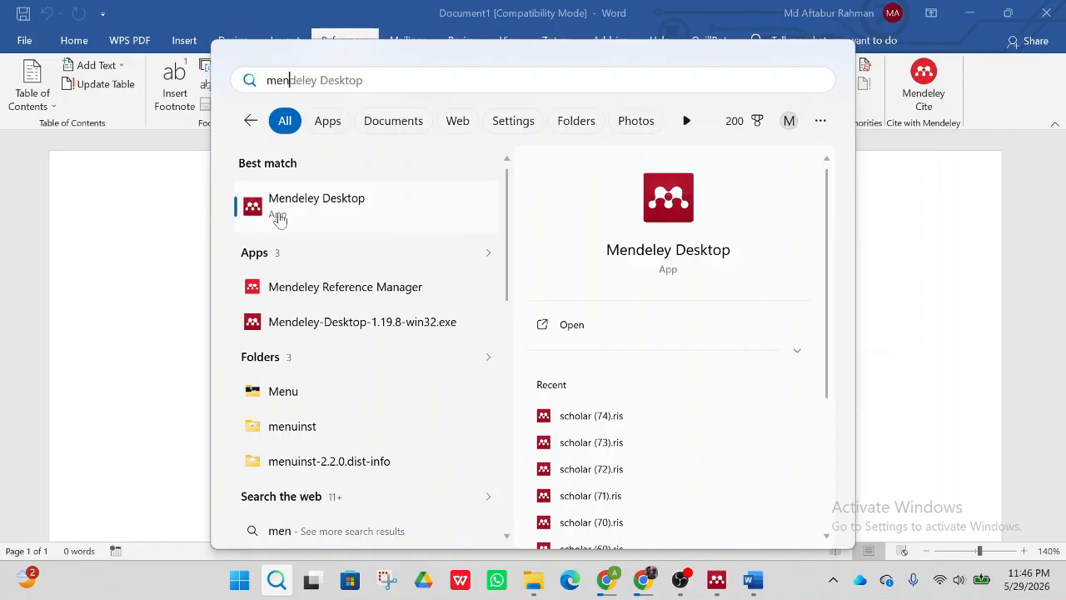
pyautogui.click(891, 246)
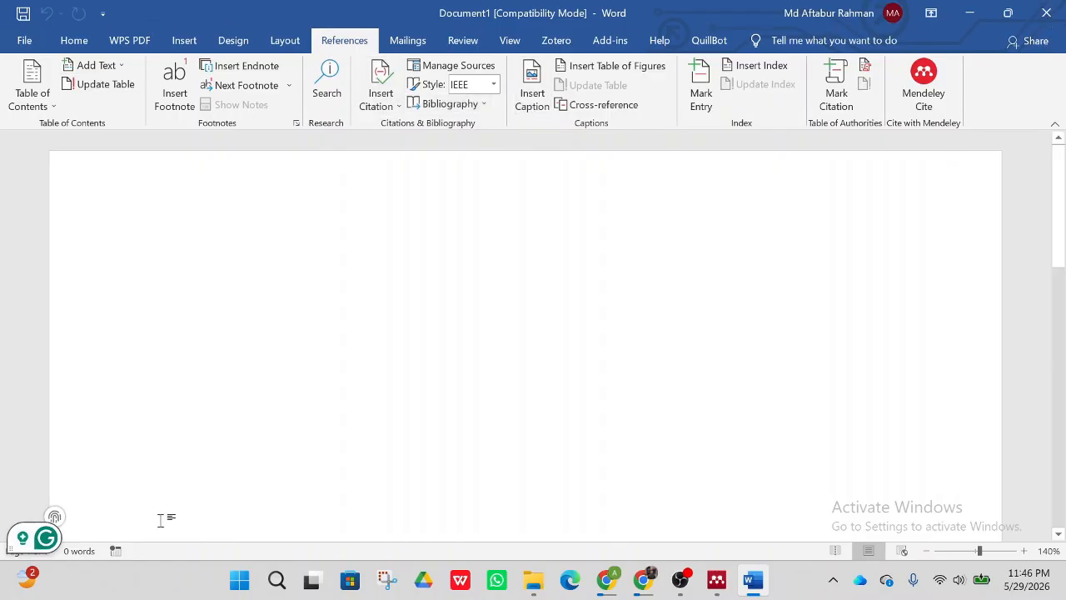
# Close Word and install the MS Word plugin from Mendeley Desktop
pyautogui.click(1046, 13)
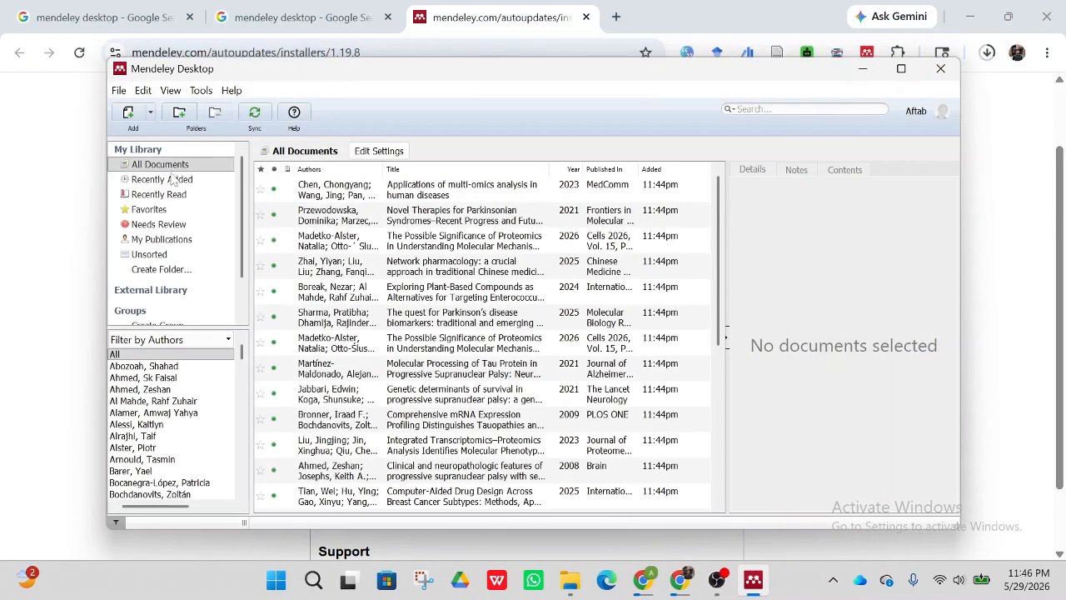
pyautogui.click(204, 94)
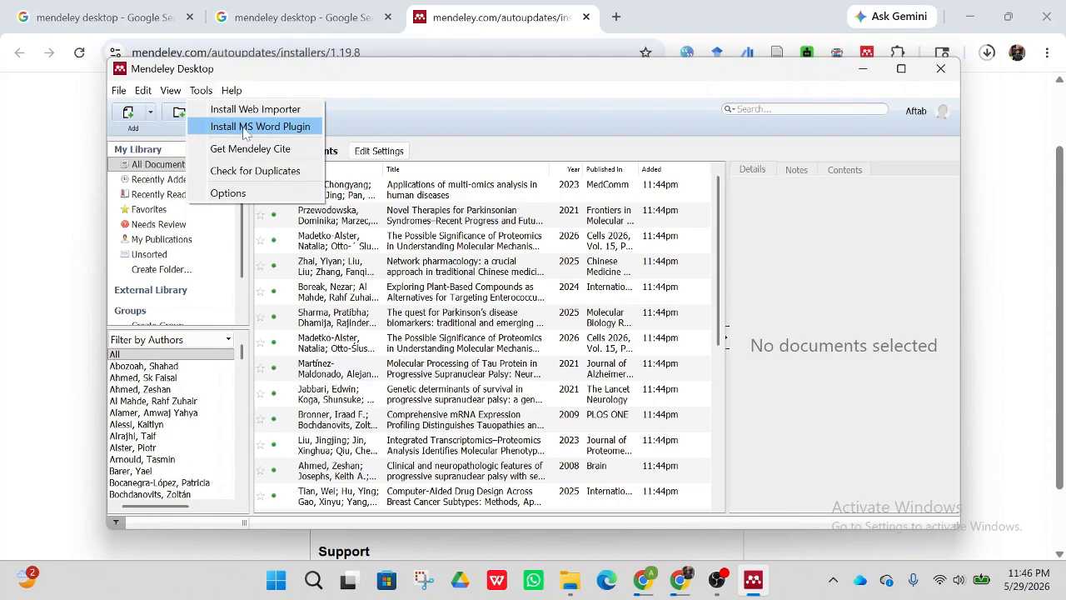
pyautogui.click(285, 132)
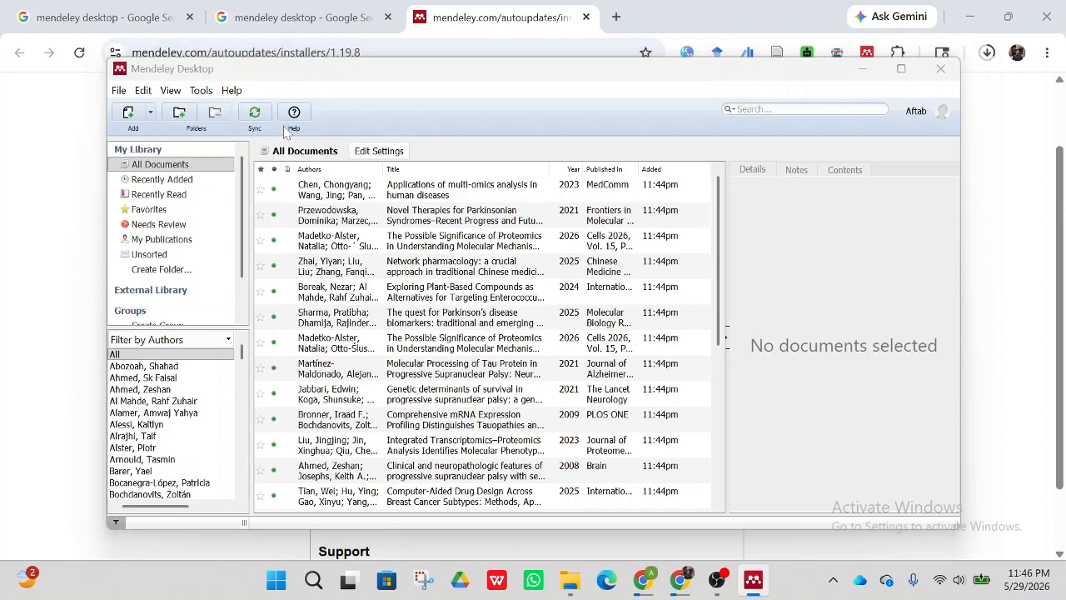
pyautogui.click(607, 405)
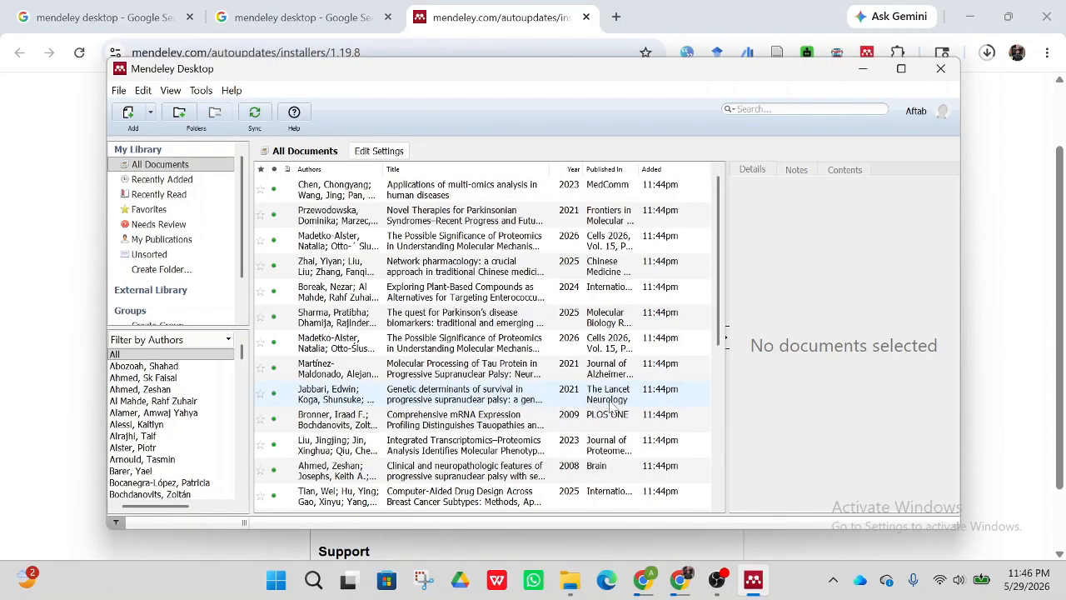
# Launch Word again with a blank document and display the reference tools to verify the plugin's installation
pyautogui.click(313, 581)
pyautogui.click(277, 163)
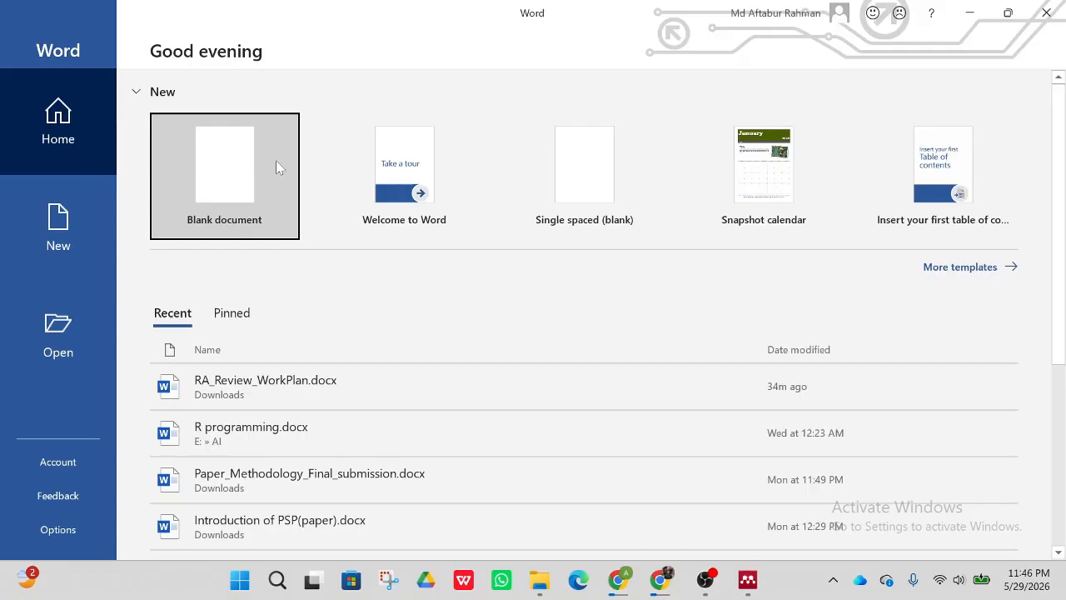
pyautogui.click(233, 188)
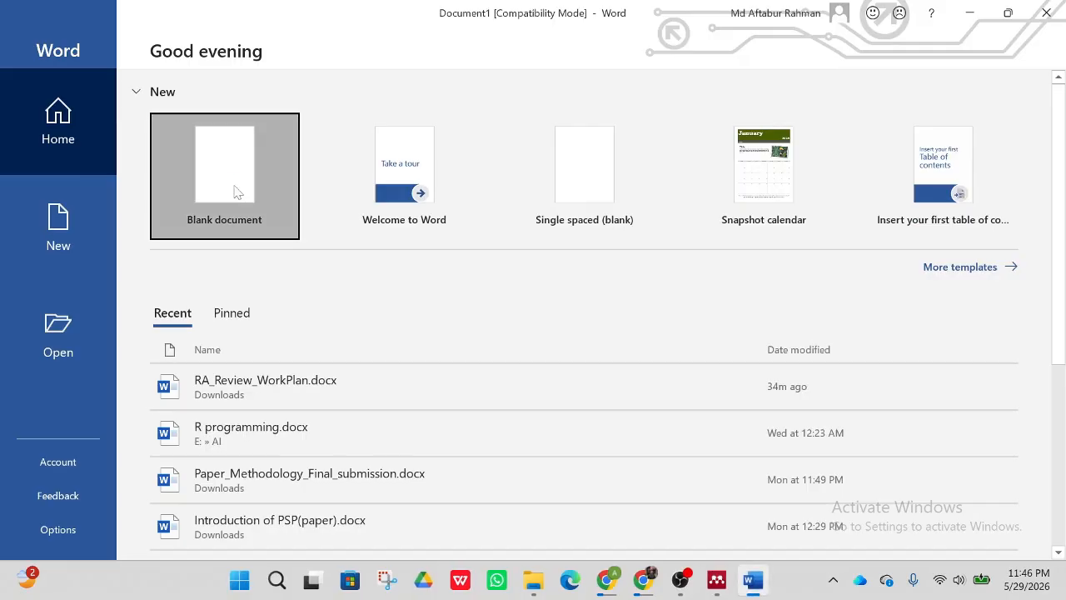
pyautogui.click(360, 43)
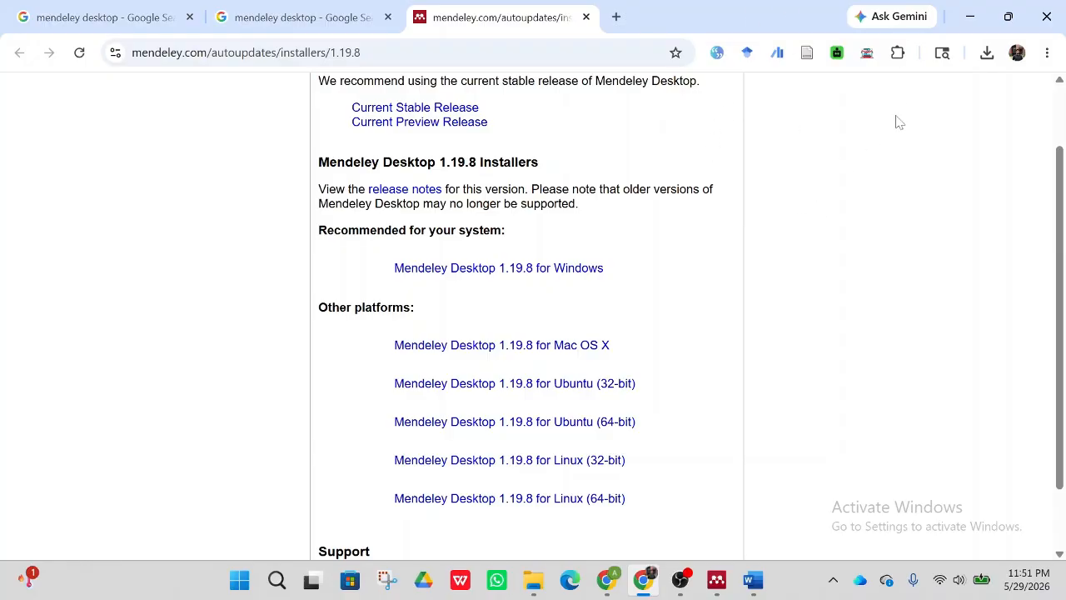
# Review the installed browser extensions, open their management page, and go to the Chrome Web Store
pyautogui.click(898, 55)
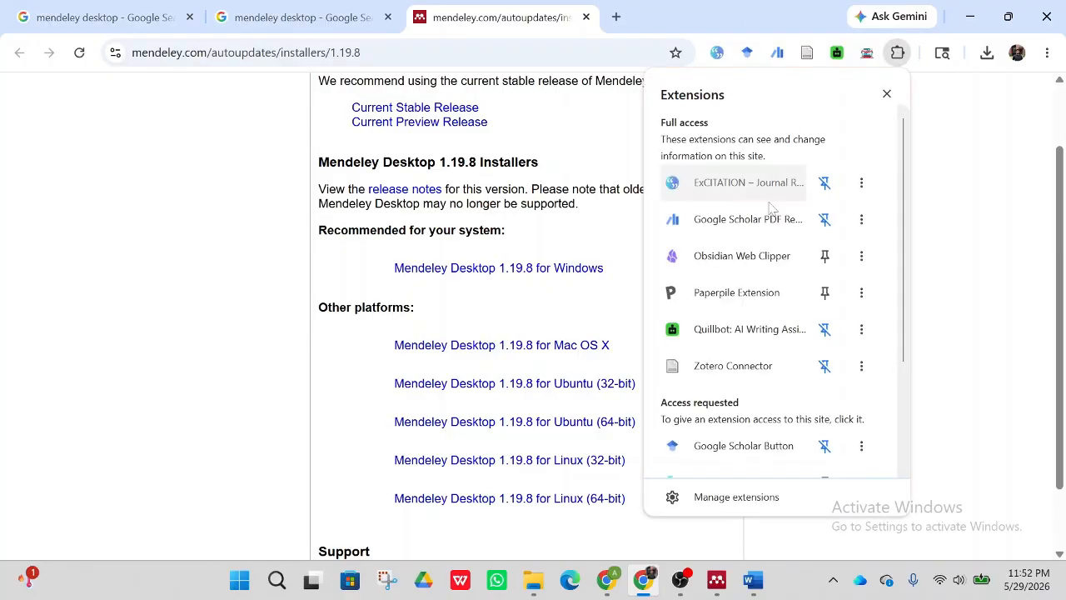
pyautogui.scroll(-1, 702, 492)
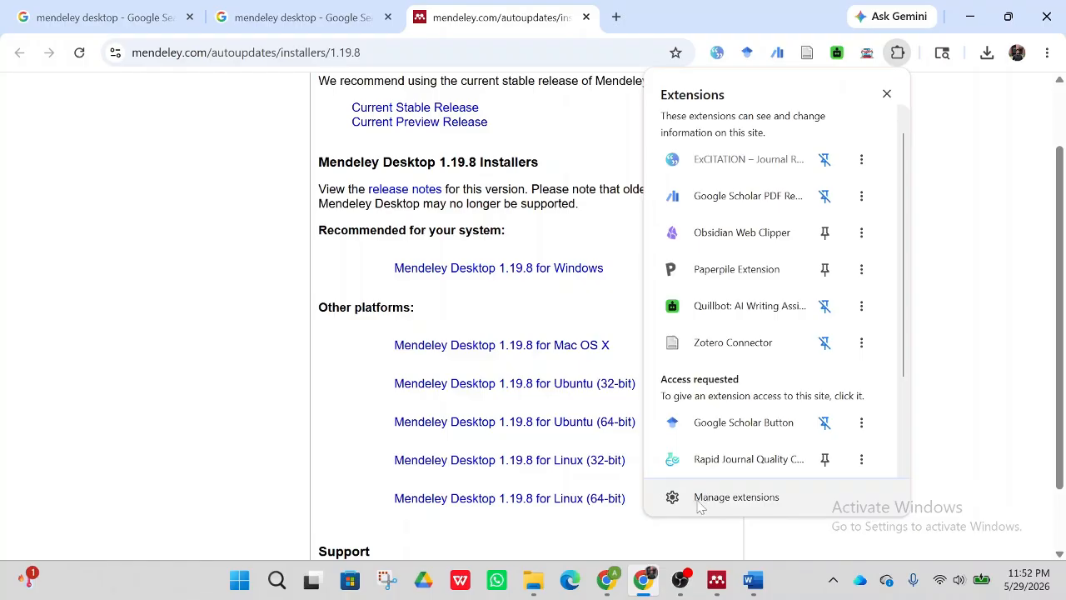
pyautogui.click(699, 500)
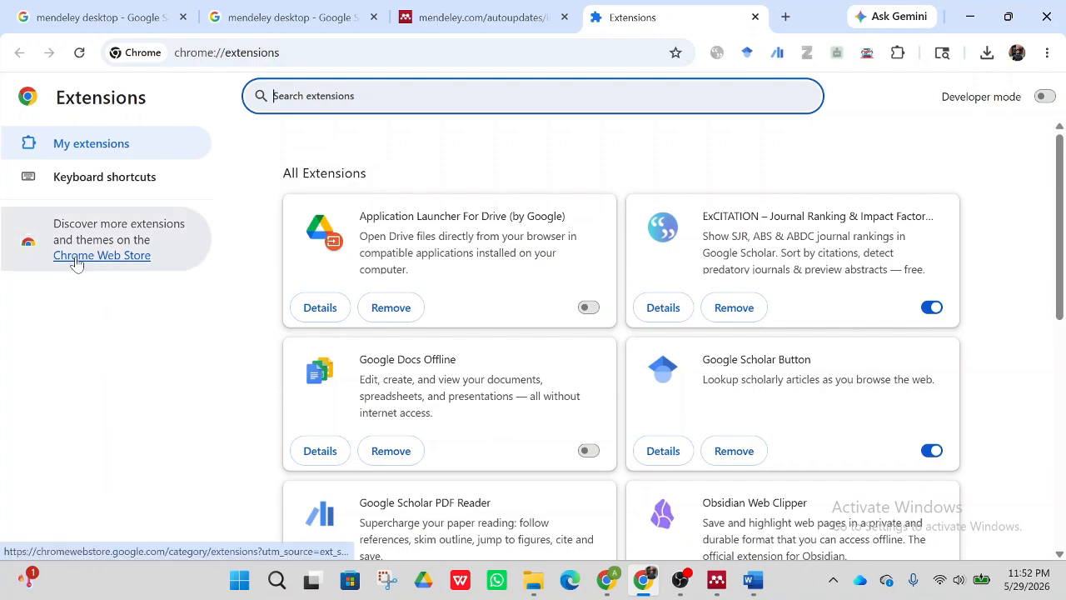
pyautogui.click(106, 261)
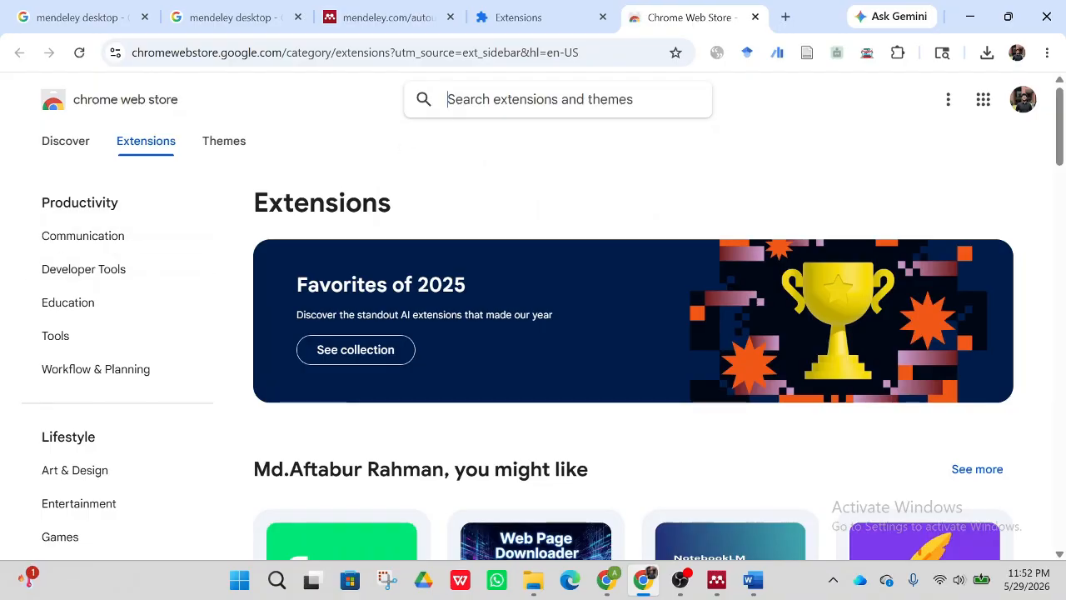
# Search the Chrome Web Store for "mendelely web importer" and open the Mendeley Web Importer listing
pyautogui.write('mendely')
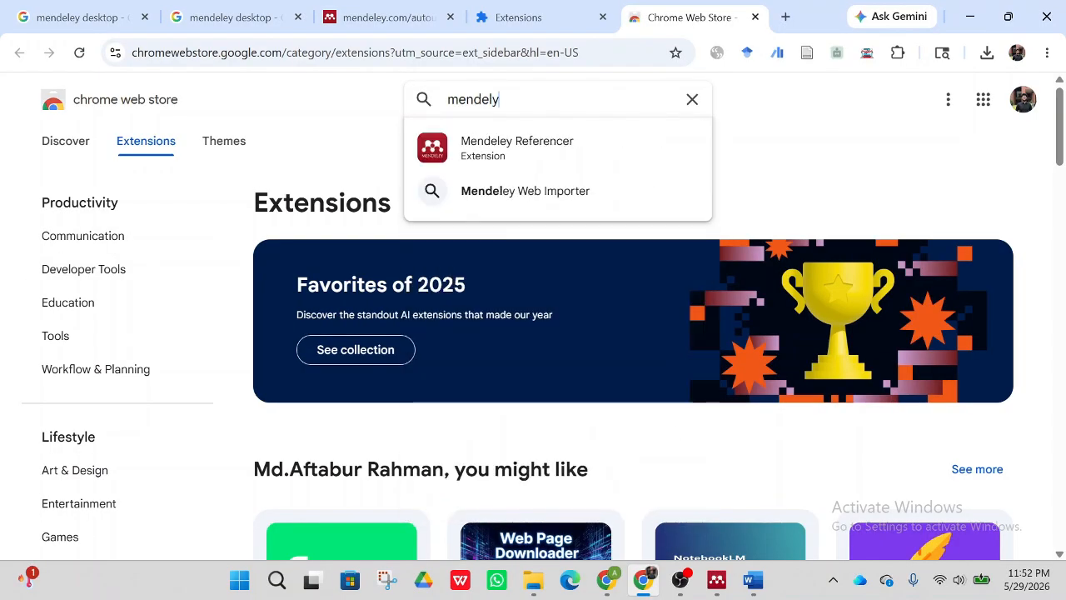
pyautogui.press('Return')
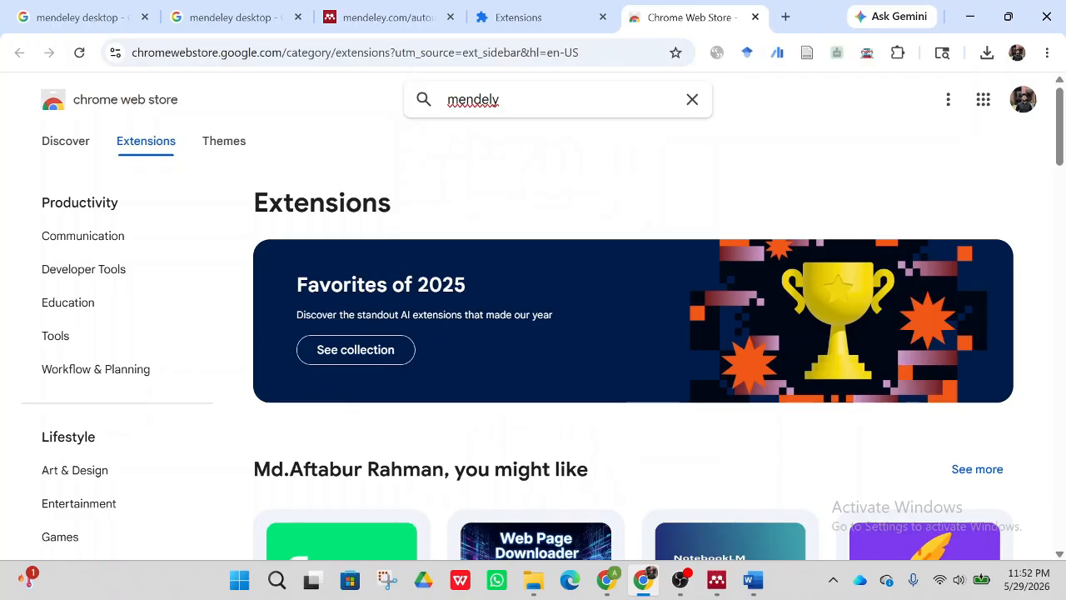
pyautogui.press('BackSpace')
pyautogui.write('ely web importer')
pyautogui.press('Return')
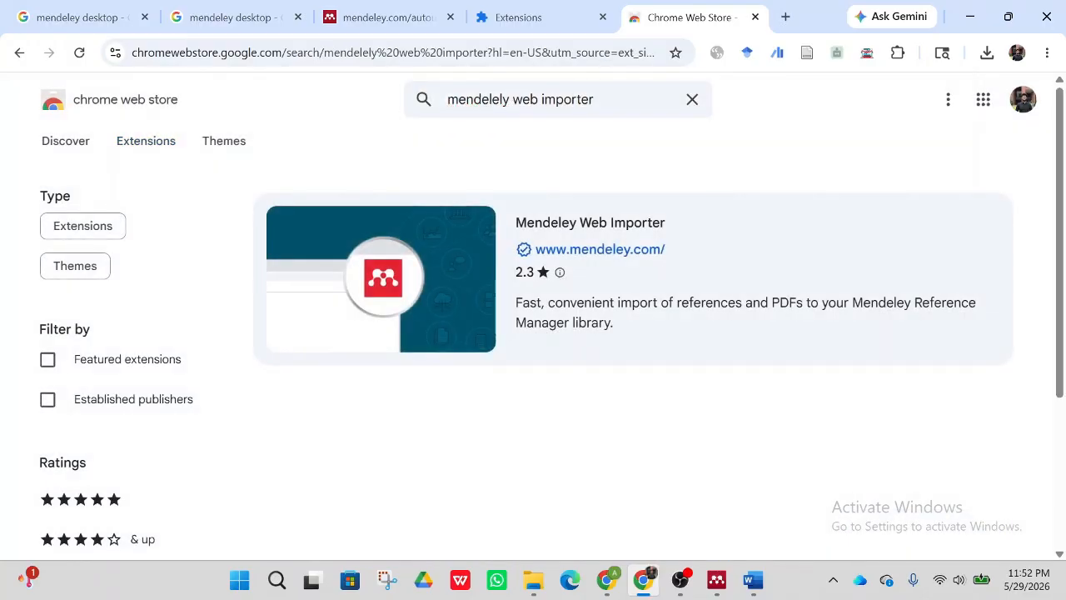
pyautogui.click(599, 232)
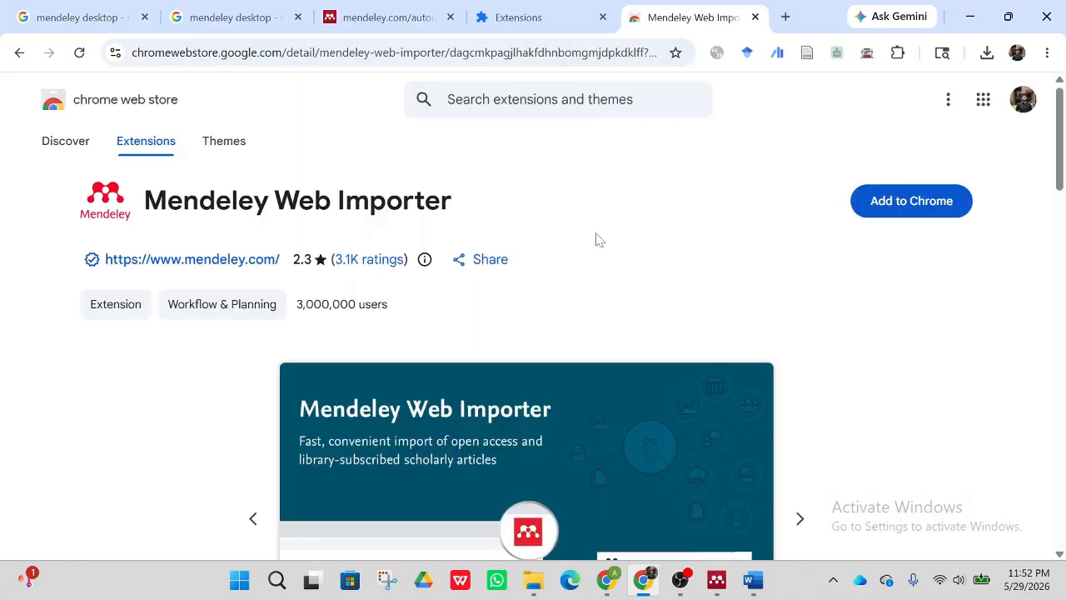
# Add the Mendeley Web Importer extension to Chrome and pin it for quick access
pyautogui.click(912, 203)
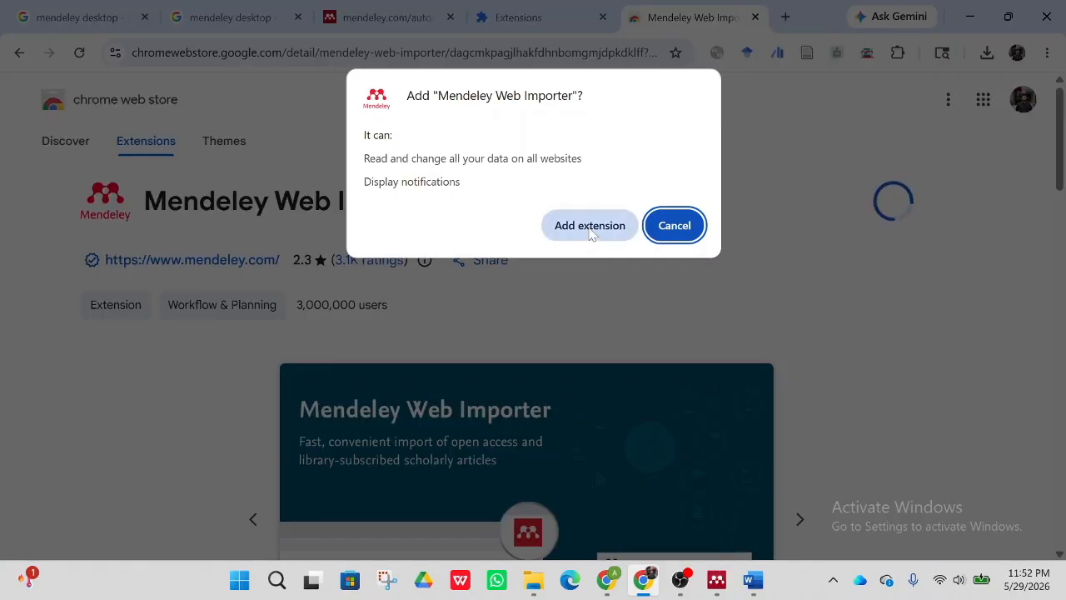
pyautogui.click(590, 226)
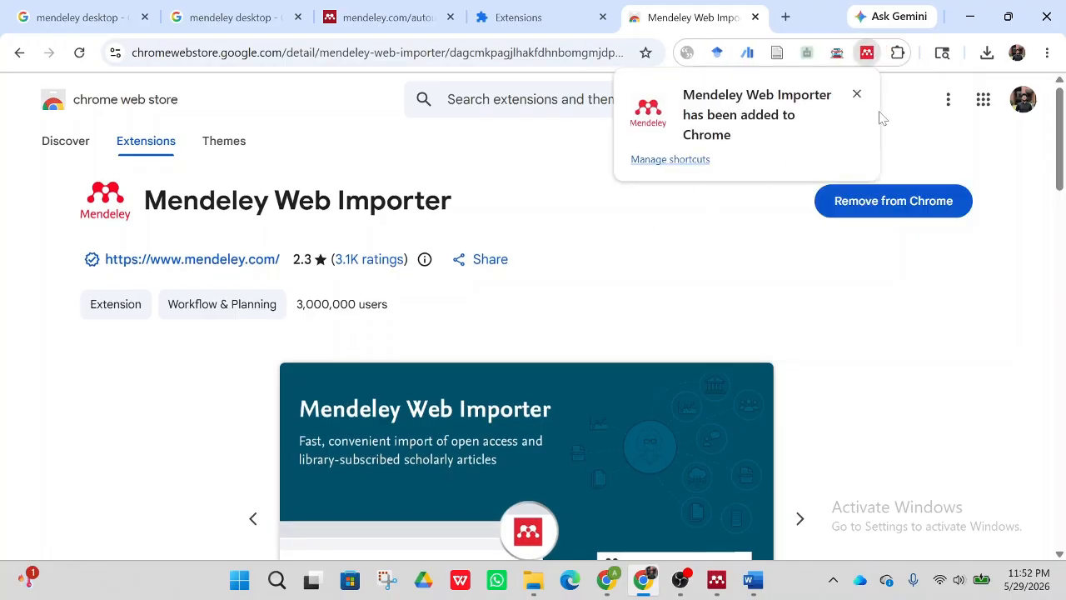
pyautogui.click(898, 53)
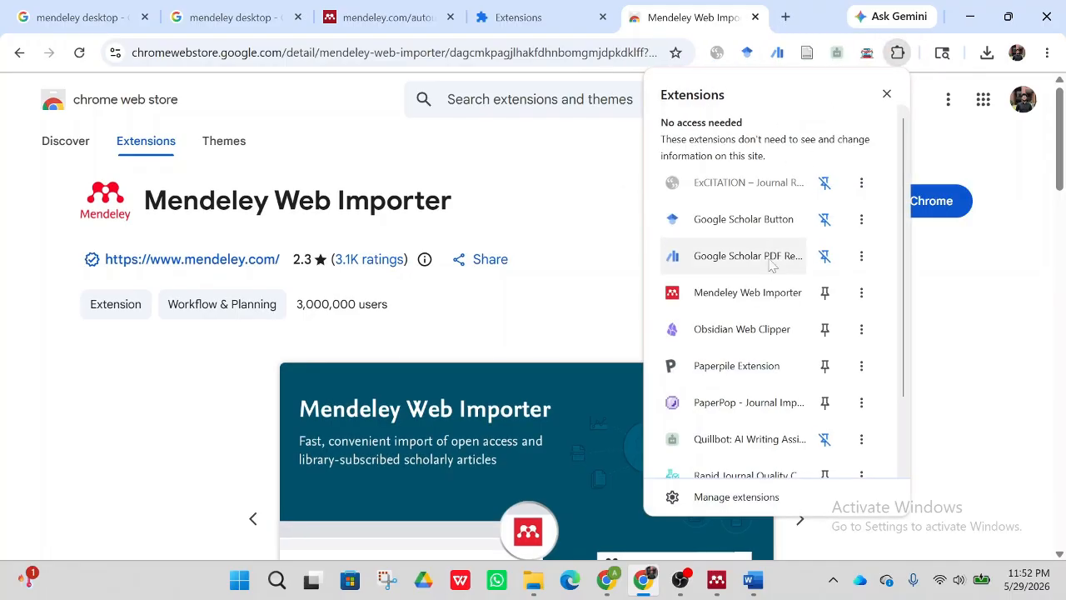
pyautogui.click(825, 293)
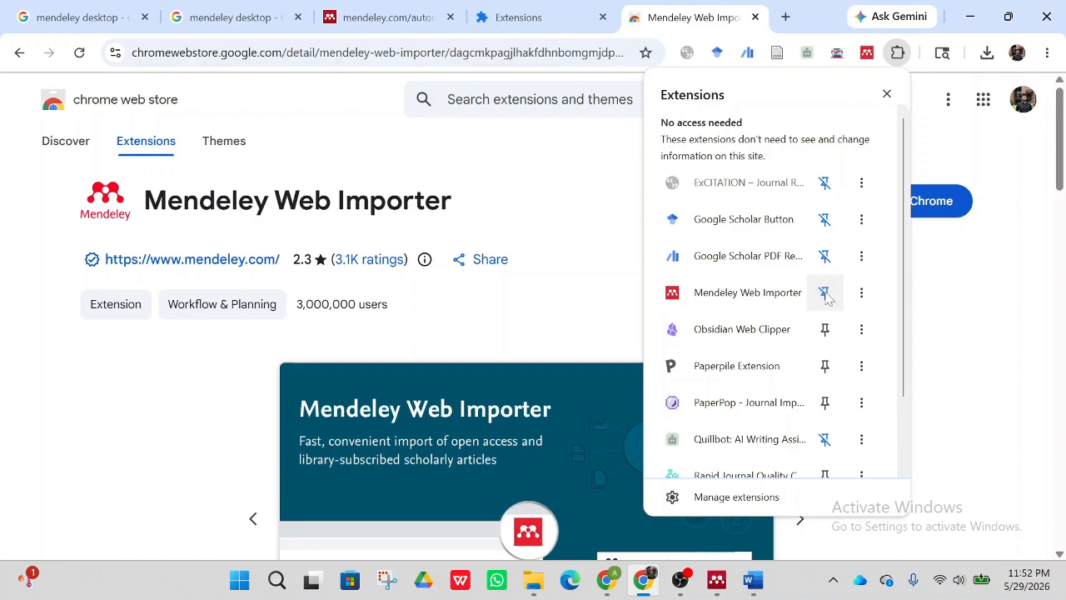
pyautogui.click(580, 200)
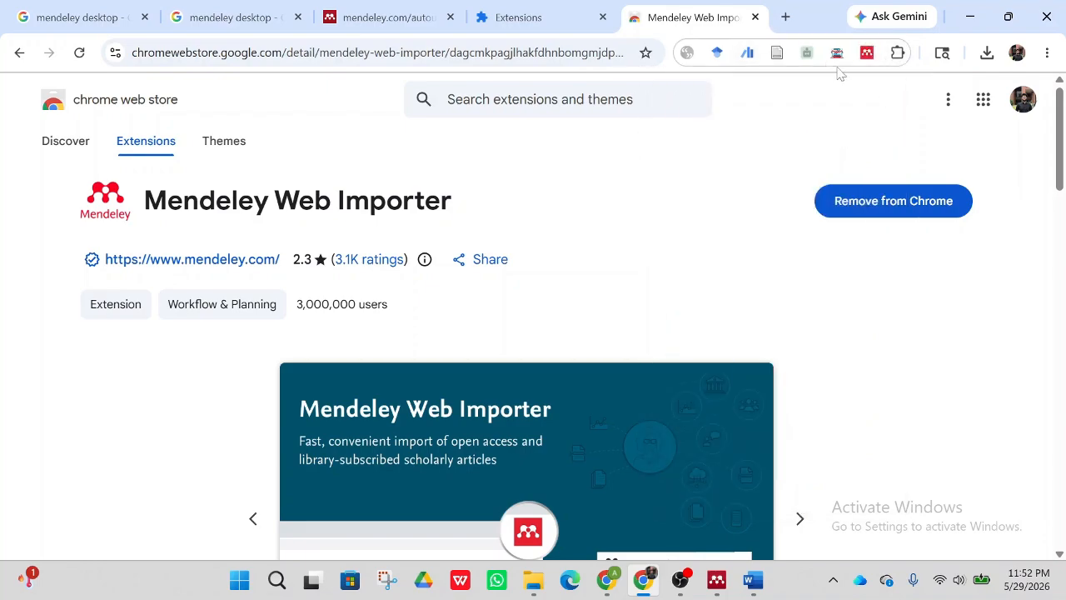
# Launch the newly added Mendeley Web Importer and look over its store page
pyautogui.click(867, 52)
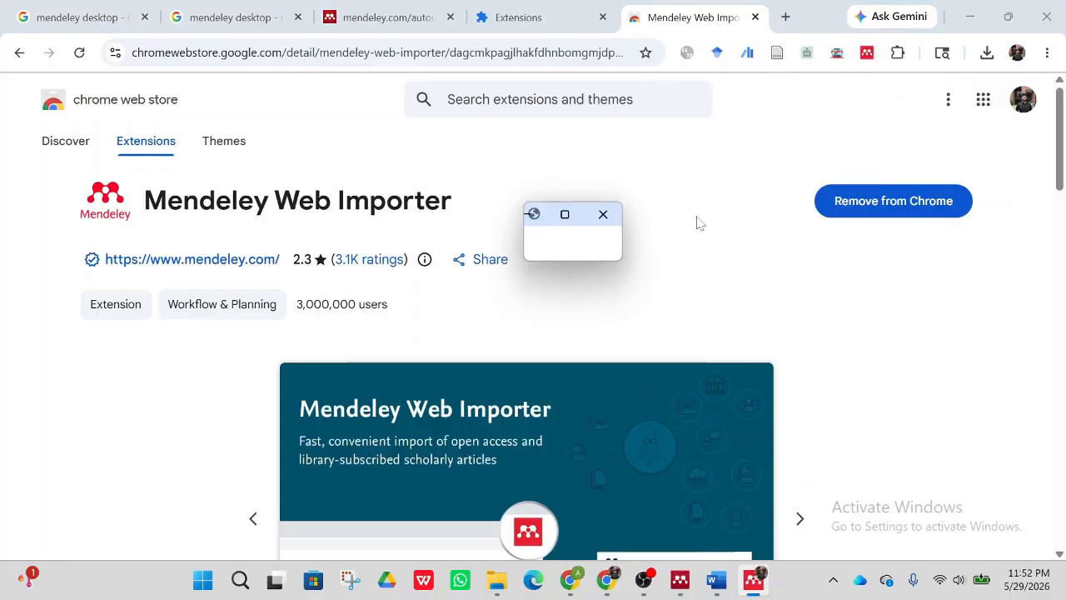
pyautogui.moveTo(680, 580)
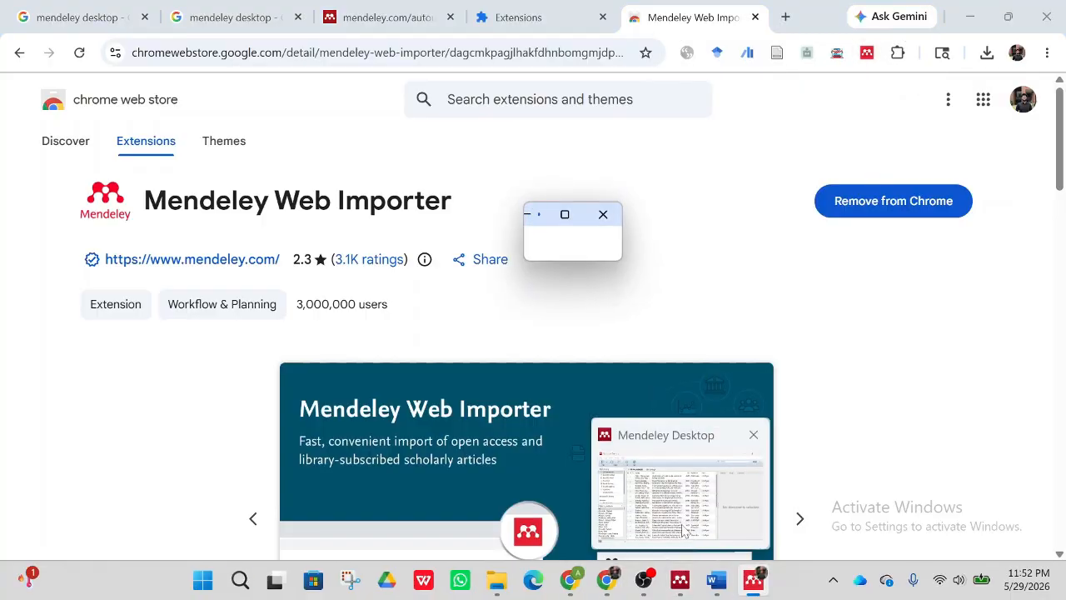
pyautogui.moveTo(683, 532)
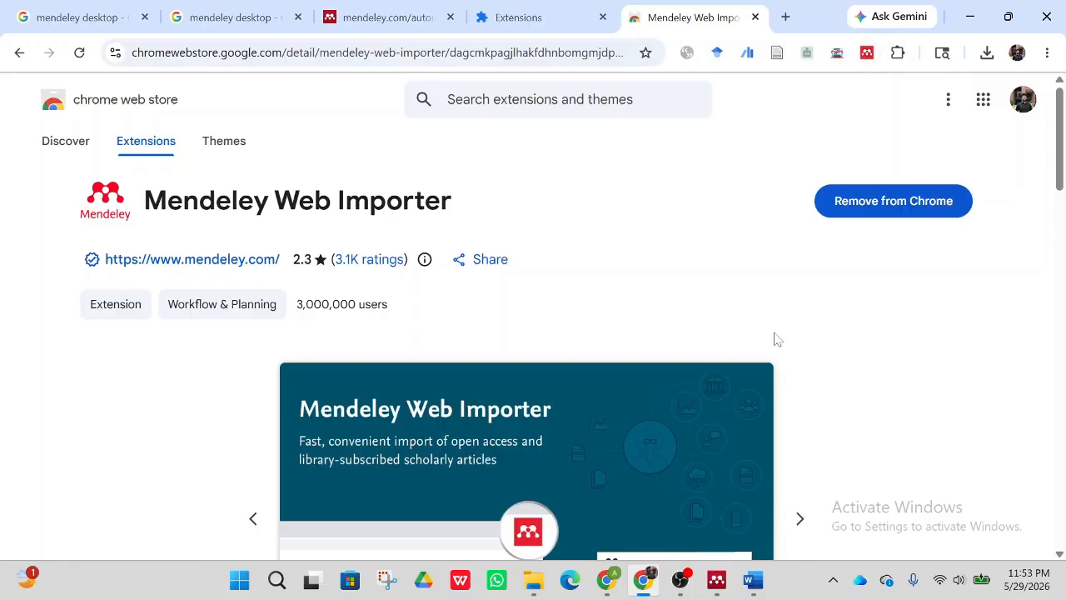
pyautogui.scroll(-3, 783, 358)
pyautogui.scroll(3, 788, 334)
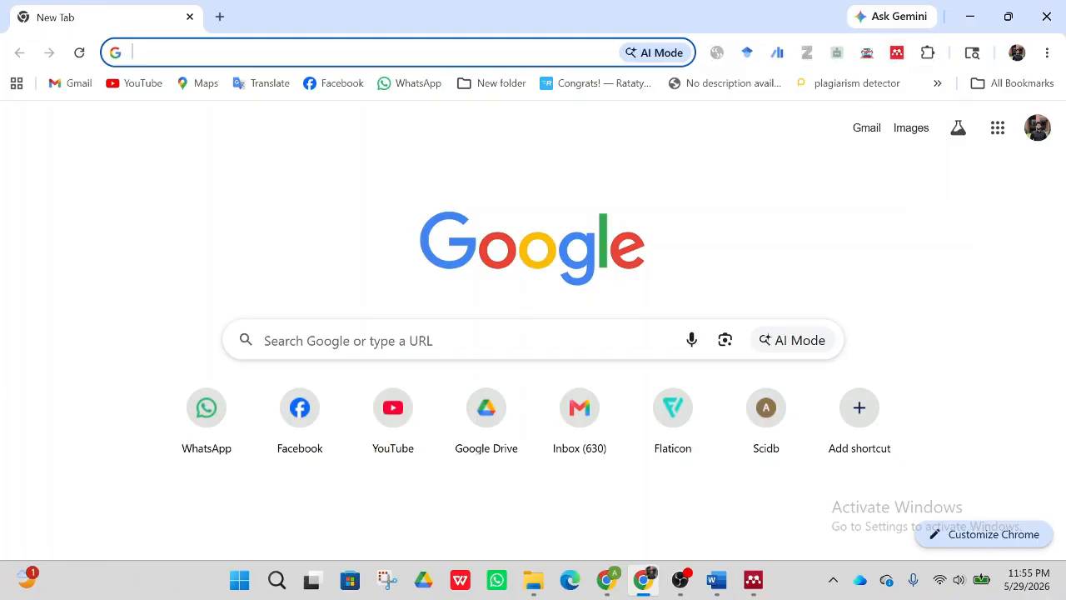
# Look up "google scholar" on Google and open the Google Scholar site
pyautogui.click(333, 340)
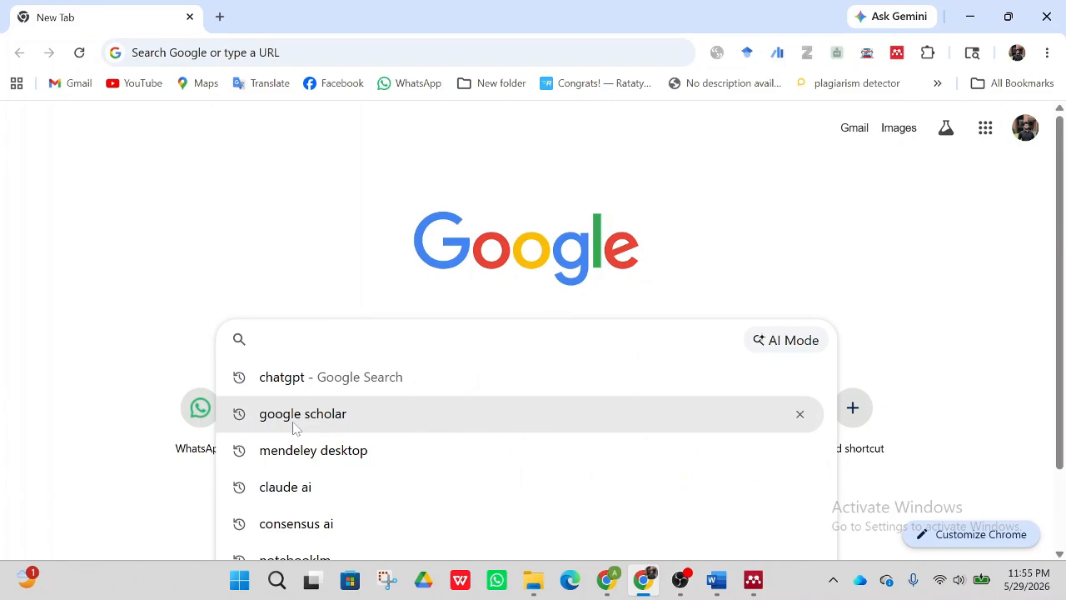
pyautogui.click(293, 414)
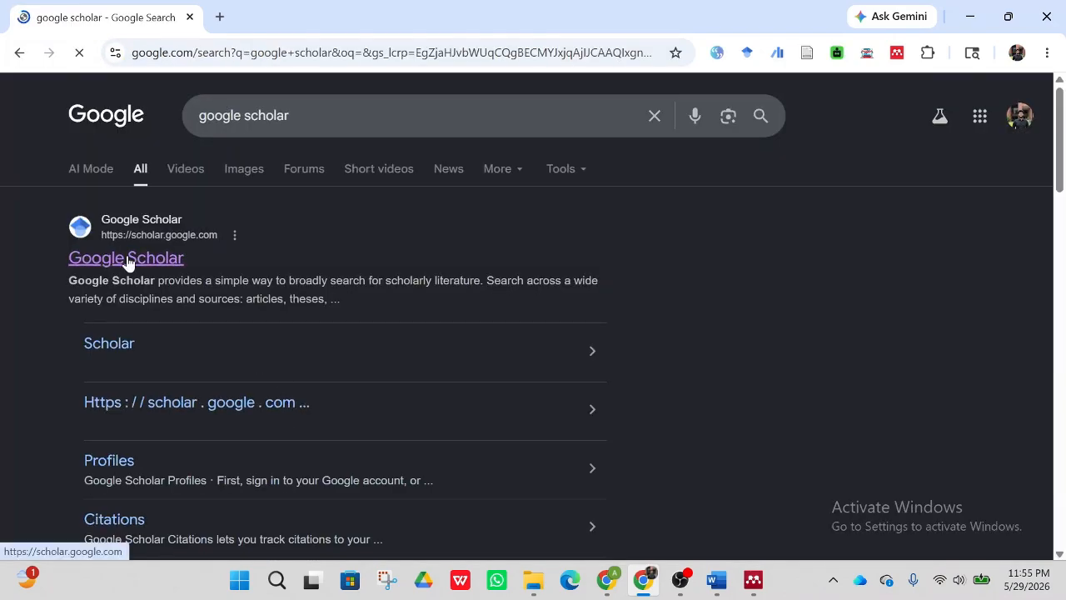
pyautogui.click(127, 263)
# Search Google Scholar for "DESeq2-based analysis of RNA-seq data" and open the article "RNA-seq analysis for detecting quantitative trait-associated genes"
pyautogui.click(329, 248)
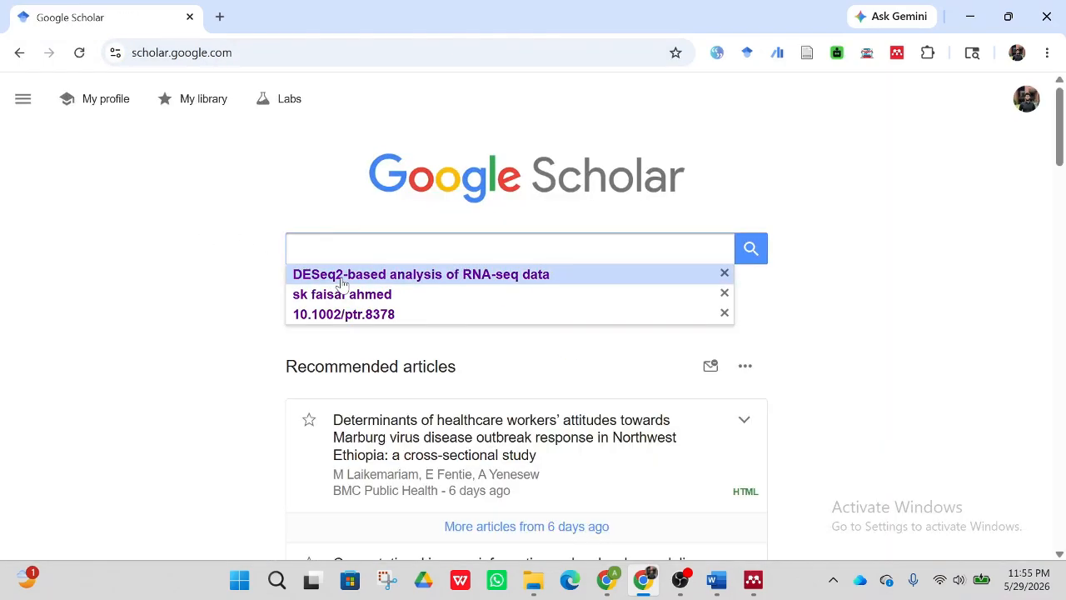
pyautogui.click(341, 276)
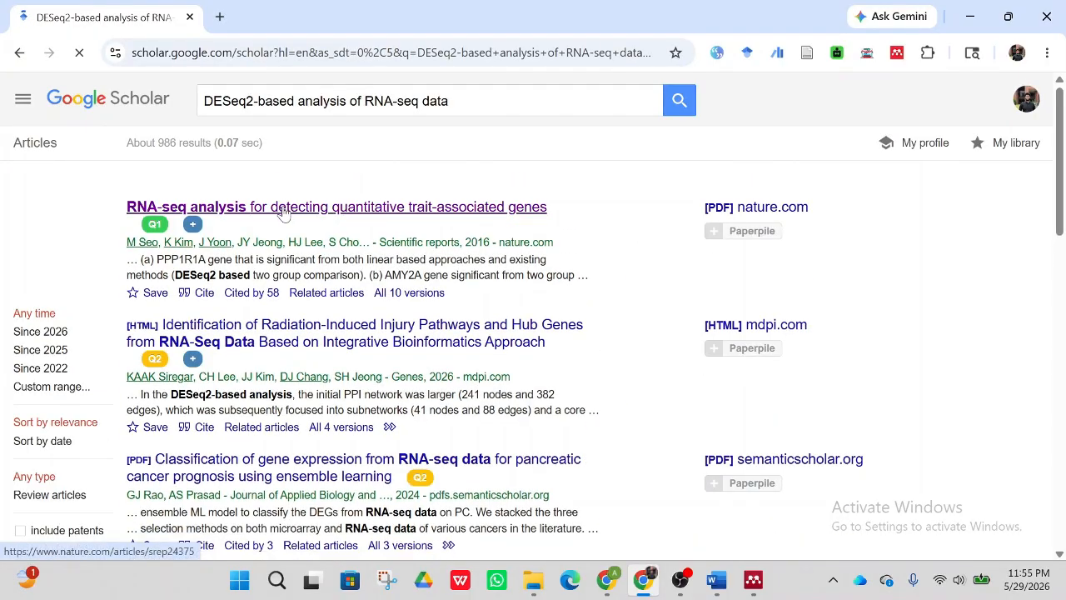
pyautogui.click(283, 213)
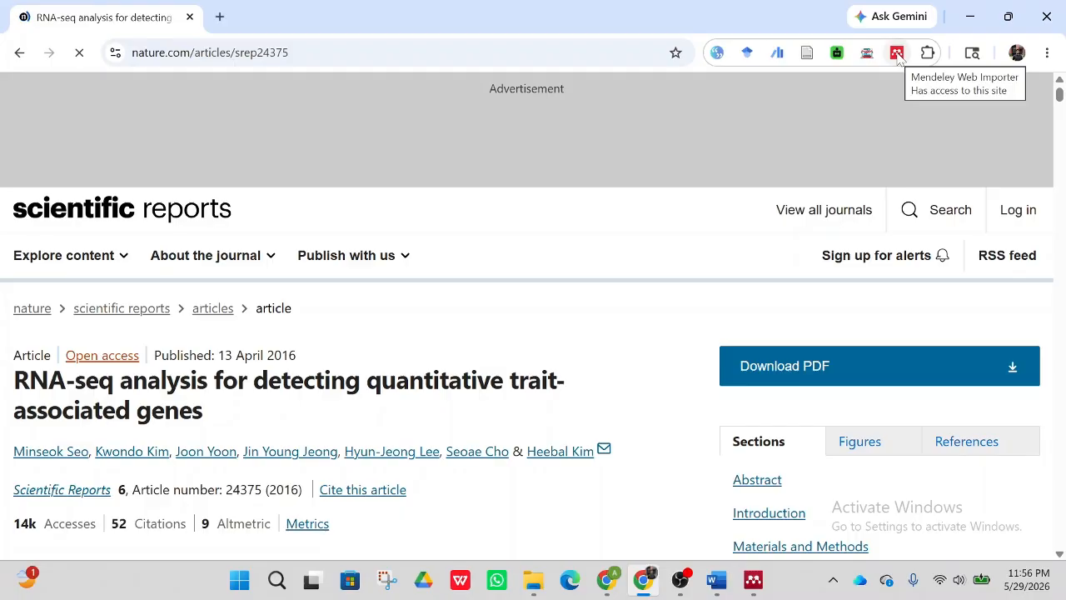
# Check the extensions available on the article page and launch the Mendeley Web Importer there
pyautogui.click(928, 55)
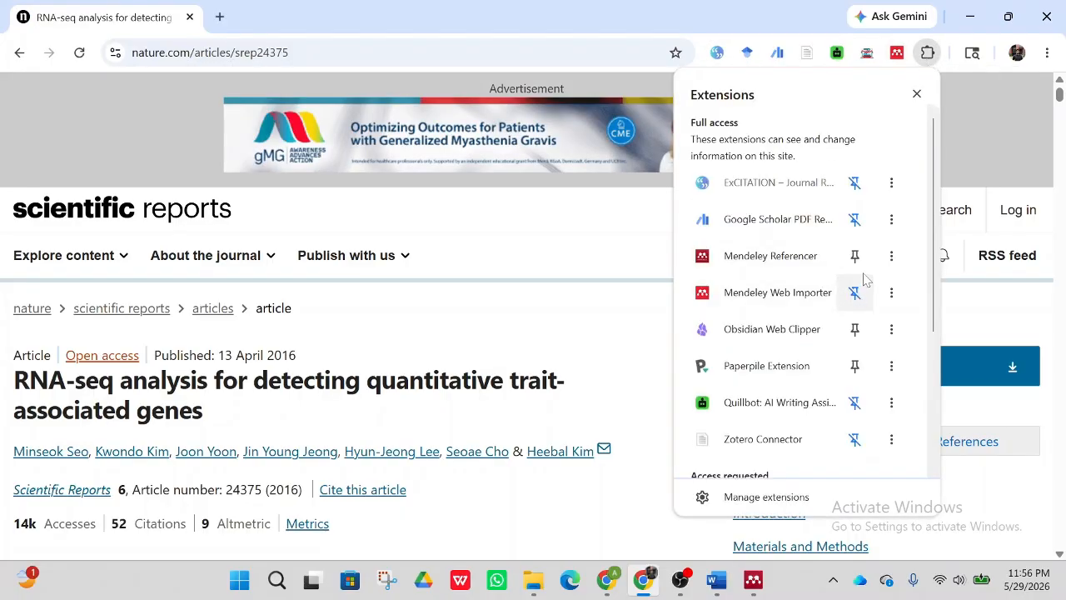
pyautogui.click(928, 53)
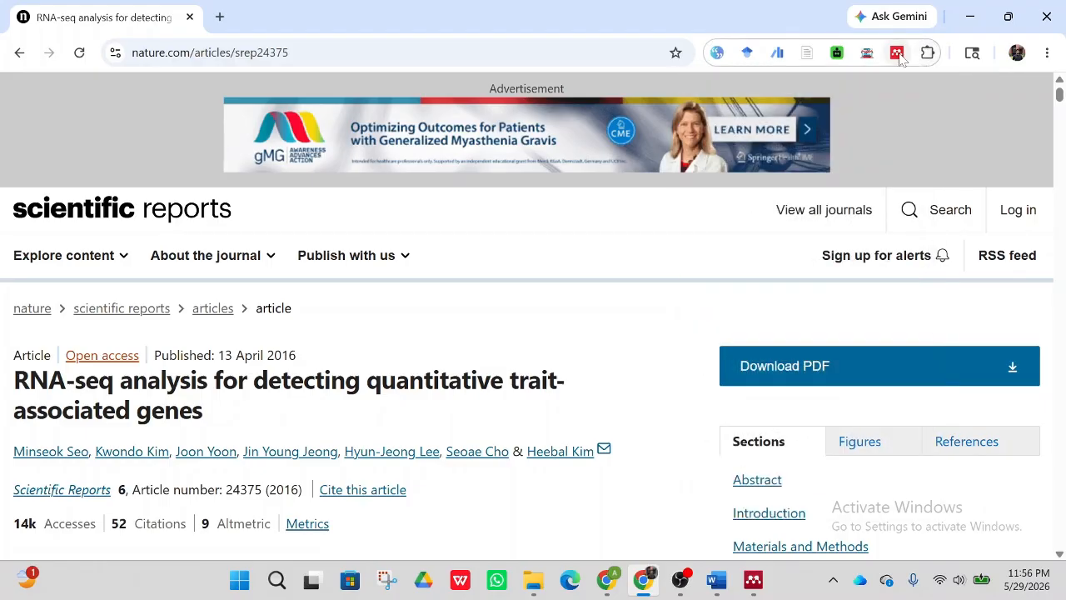
pyautogui.click(898, 53)
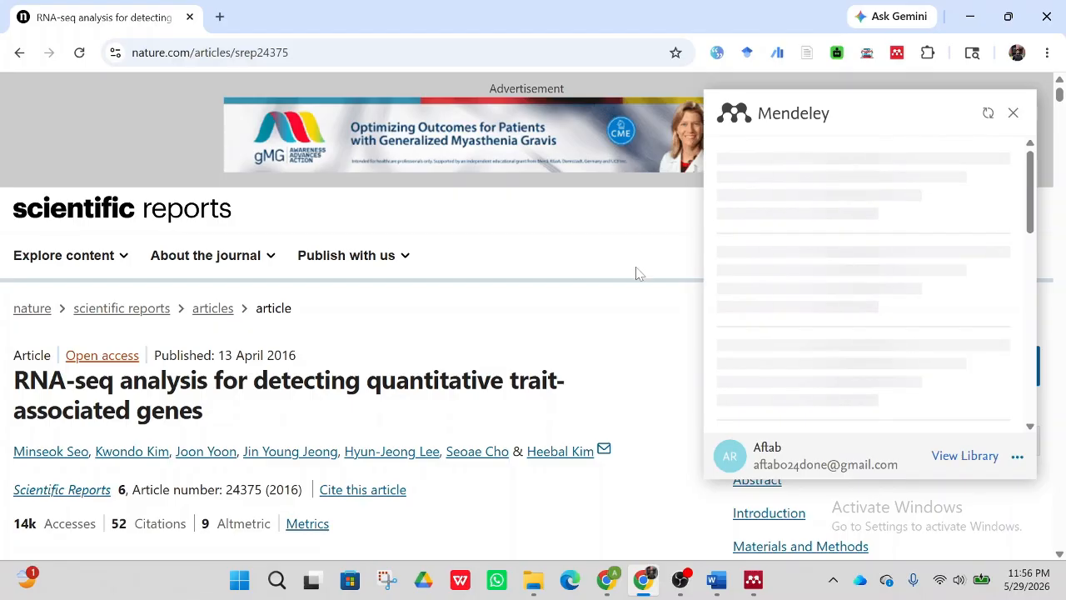
# Copy the first two sentences of the article's abstract and paste them into the blank Word document
pyautogui.scroll(-1, 633, 275)
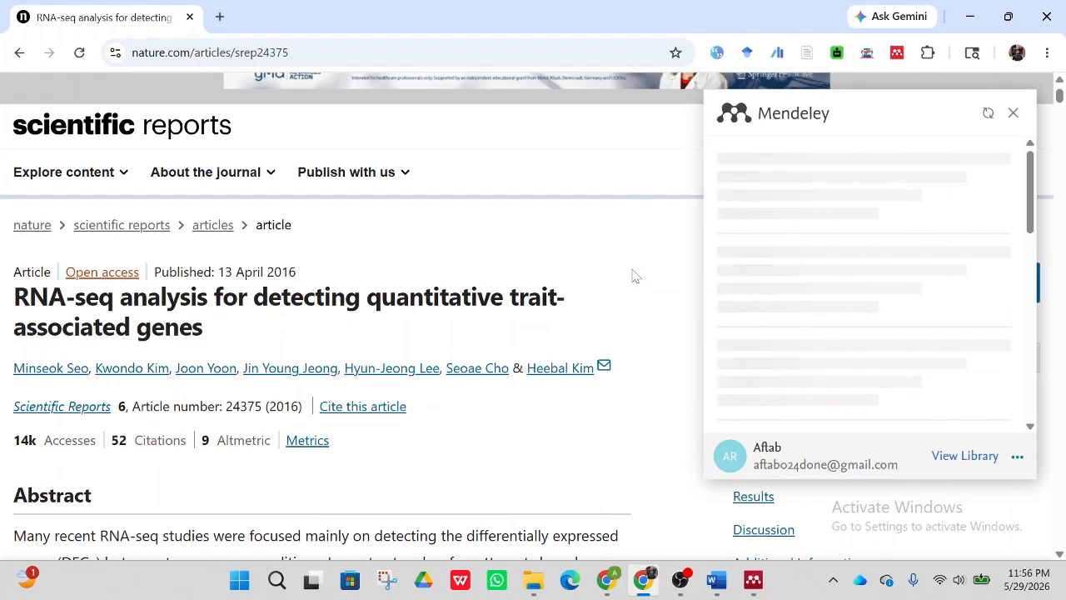
pyautogui.scroll(-1, 634, 279)
pyautogui.scroll(-3, 635, 282)
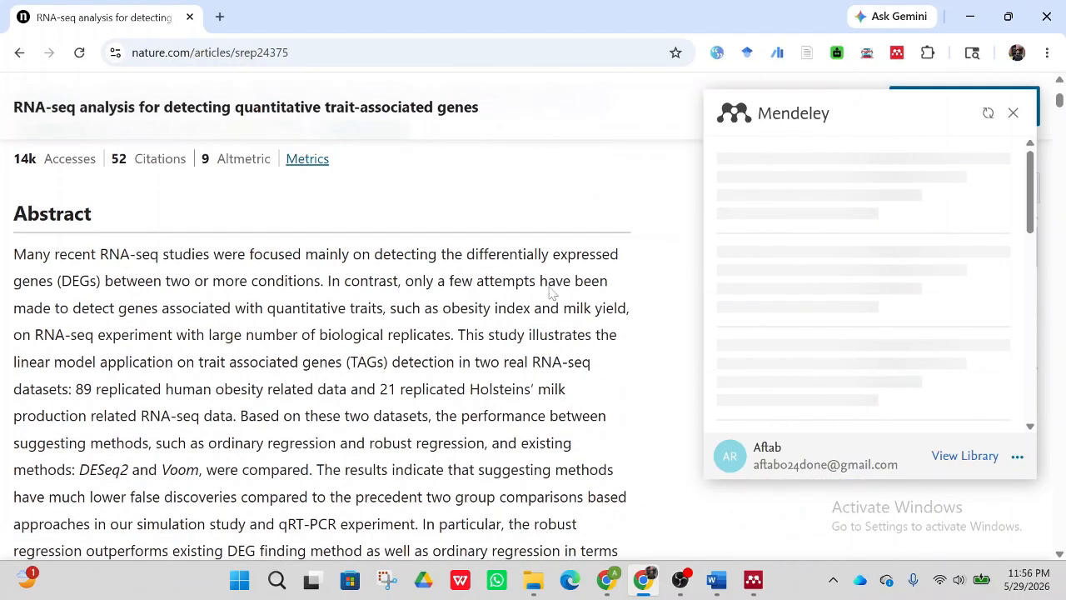
pyautogui.moveTo(94, 230); pyautogui.dragTo(459, 300)
pyautogui.hotkey('ctrl', 'c')
pyautogui.click(381, 232)
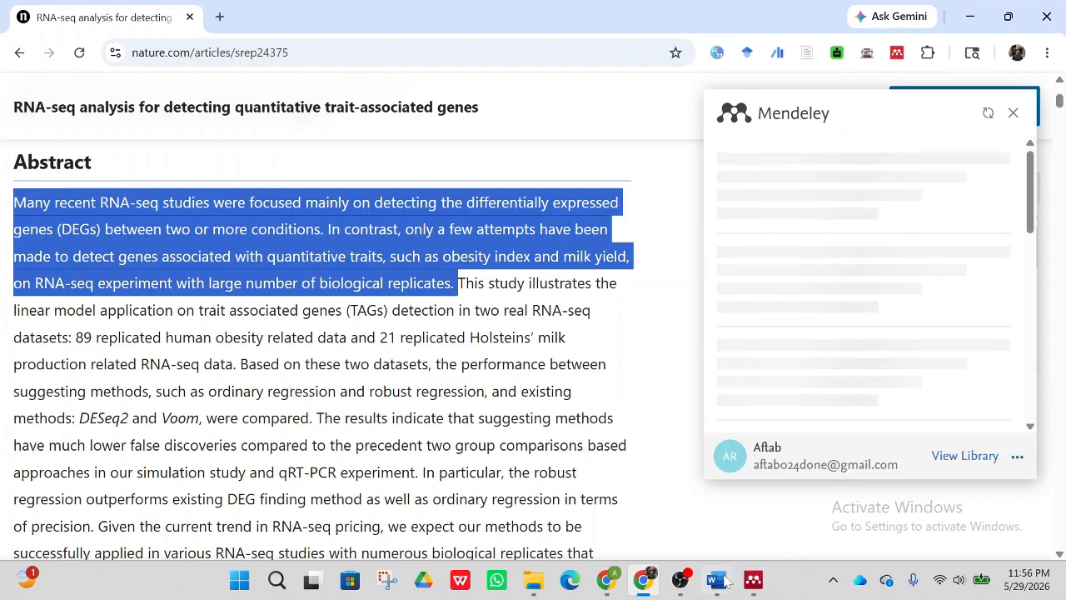
pyautogui.click(718, 580)
pyautogui.hotkey('ctrl', 'v')
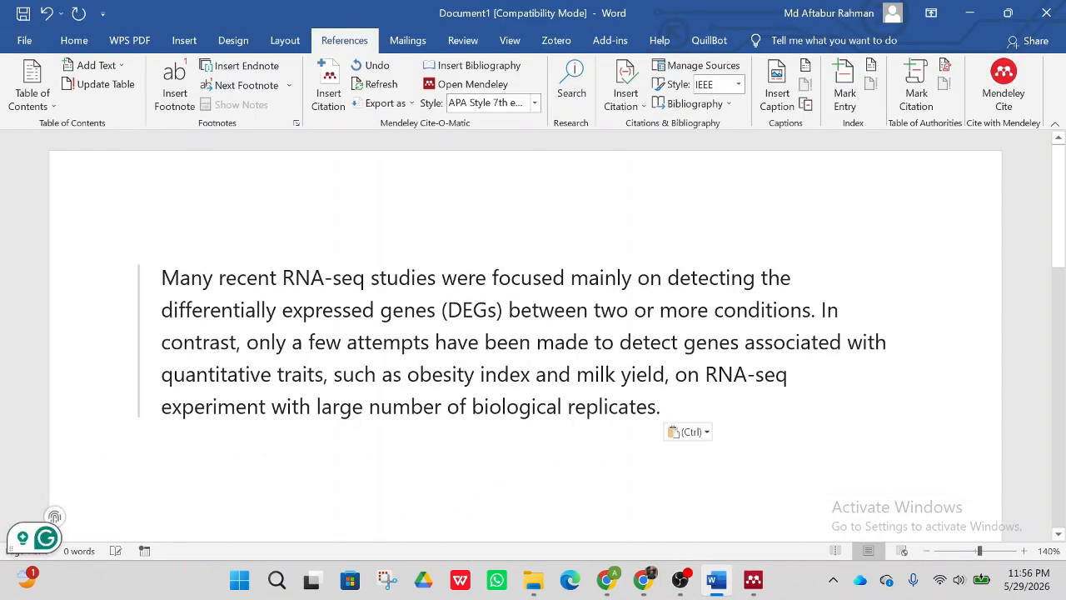
# Justify all the pasted text and add a space before the final period after "replicates" for a citation
pyautogui.hotkey('ctrl', 'a')
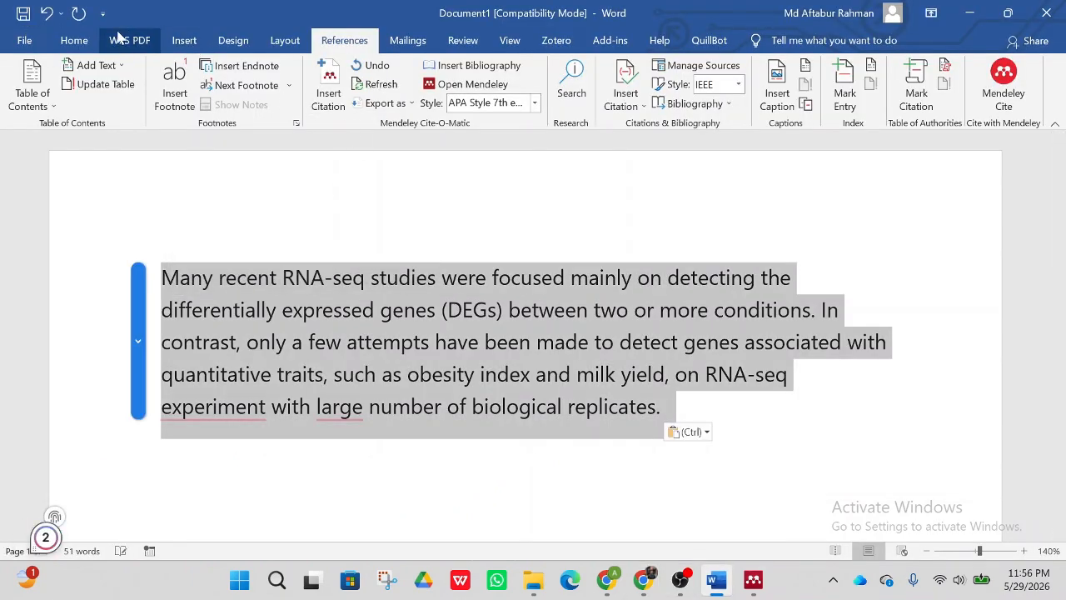
pyautogui.click(74, 40)
pyautogui.click(440, 97)
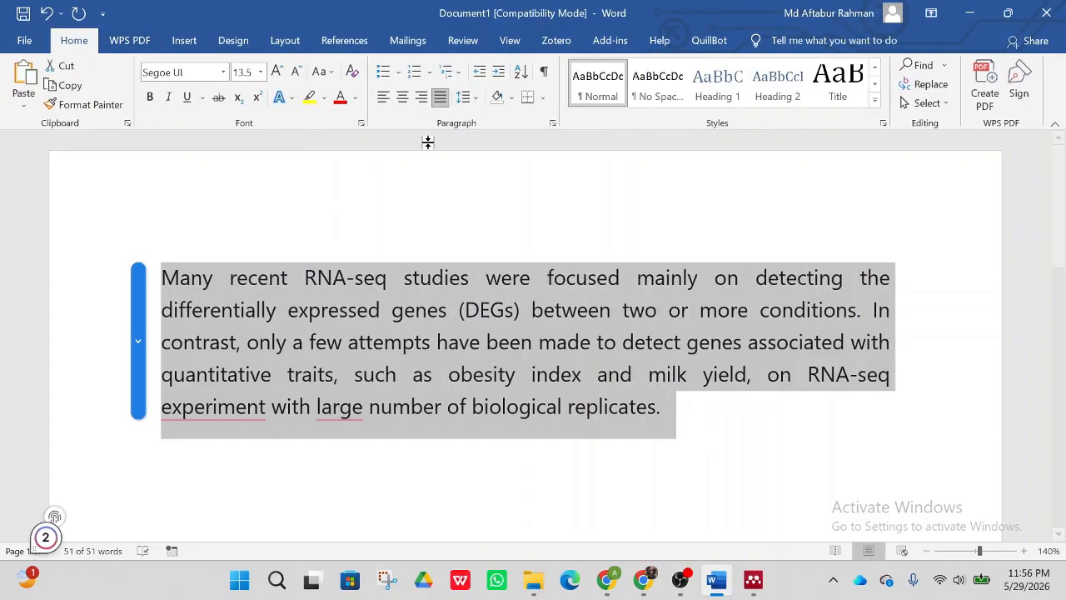
pyautogui.click(663, 408)
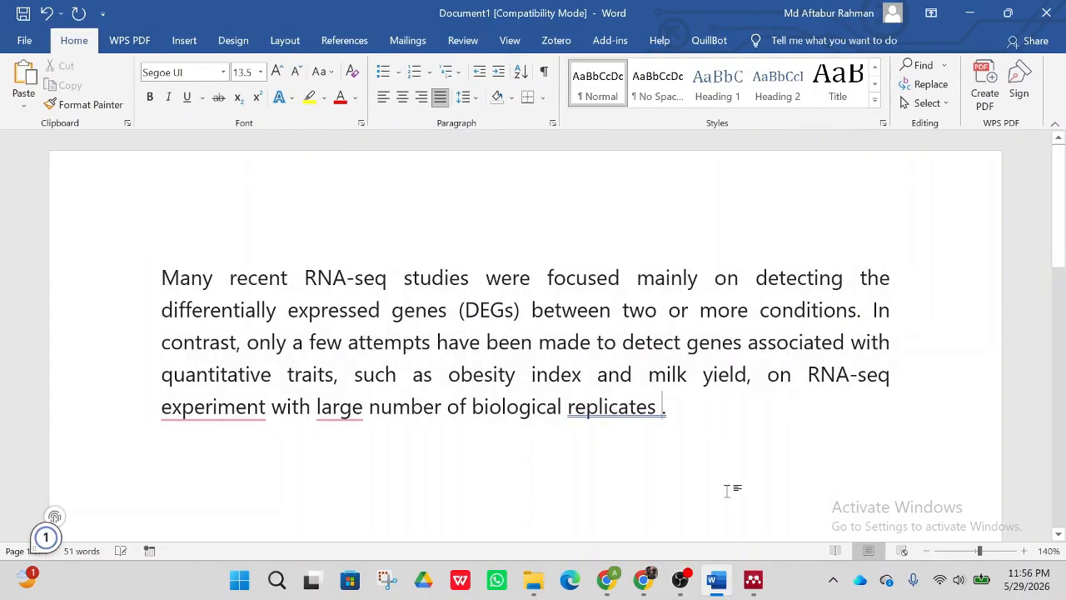
# Switch back to Chrome and open the RNA-seq article's reference details for editing in the Mendeley Web Importer
pyautogui.click(646, 582)
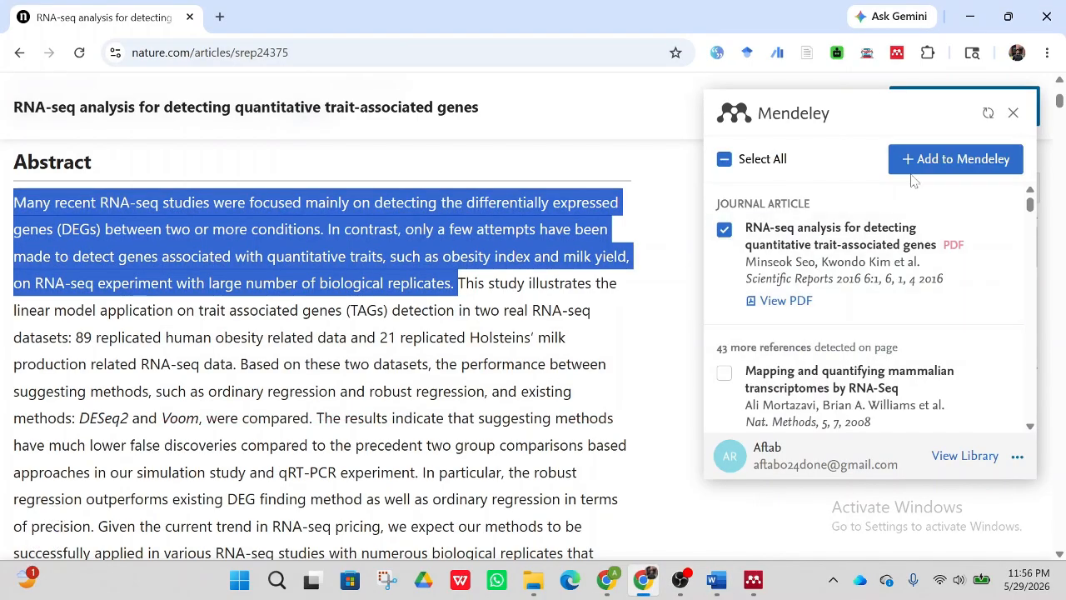
pyautogui.scroll(1, 585, 335)
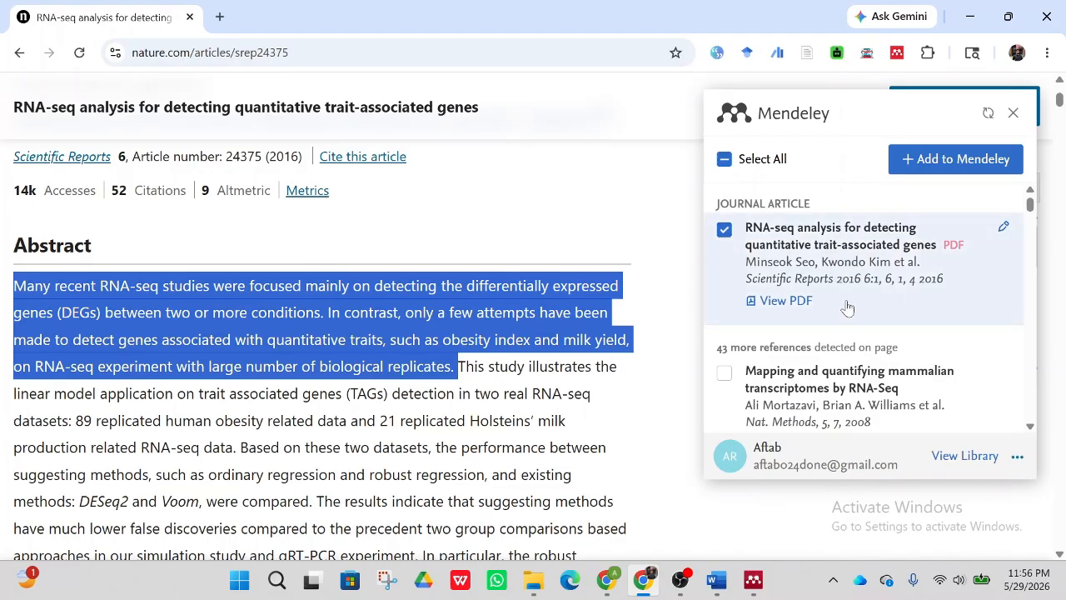
pyautogui.click(1003, 227)
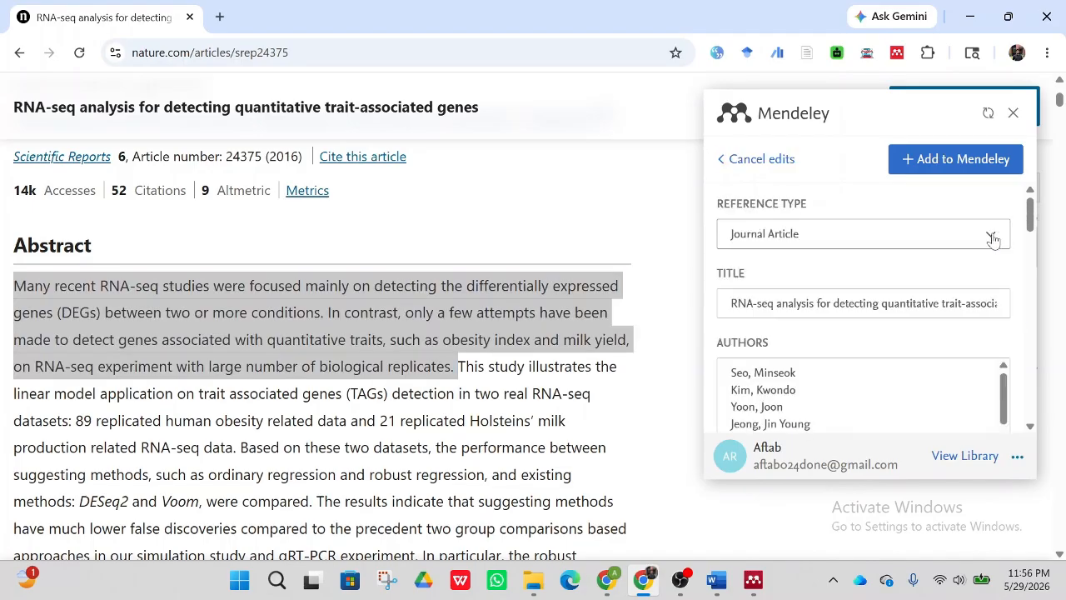
# Review the article's reference details in the importer, cancel editing, and add the RNA-seq article to the Mendeley library
pyautogui.scroll(-5, 791, 364)
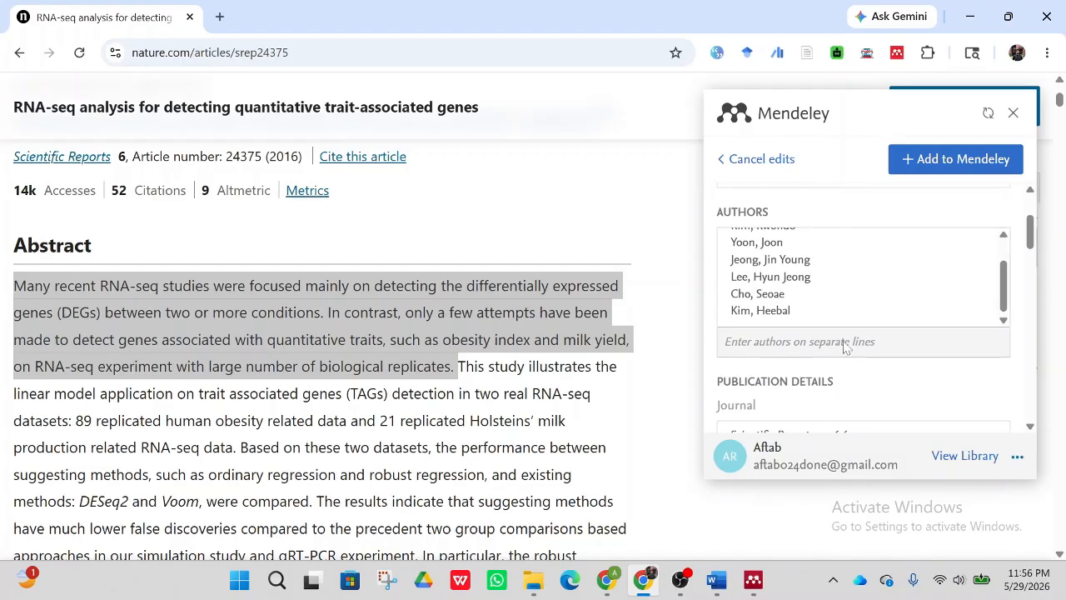
pyautogui.scroll(-6, 842, 374)
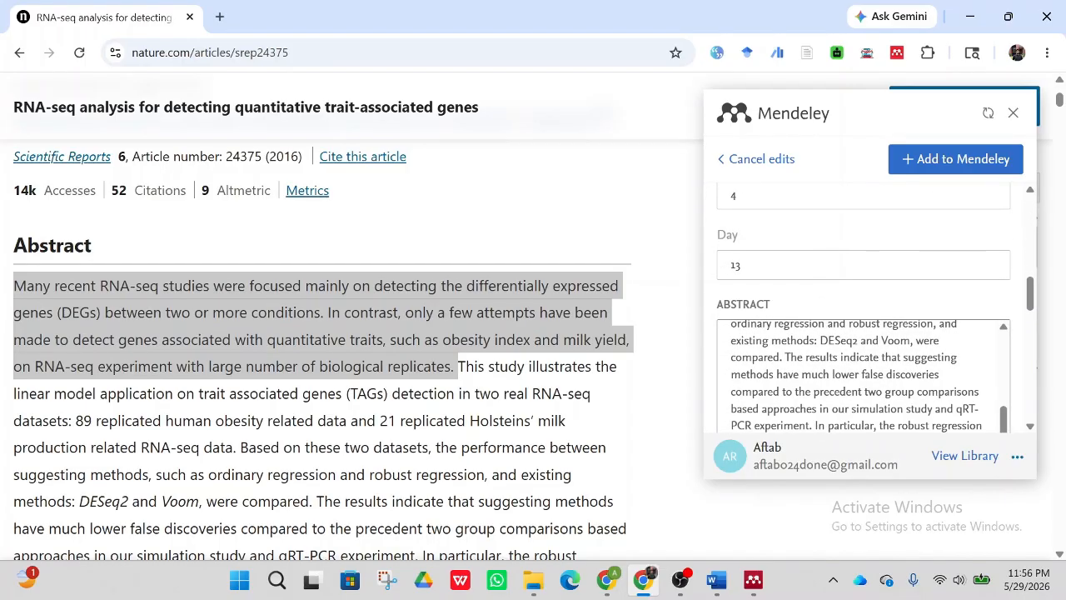
pyautogui.scroll(3, 867, 366)
pyautogui.scroll(8, 900, 309)
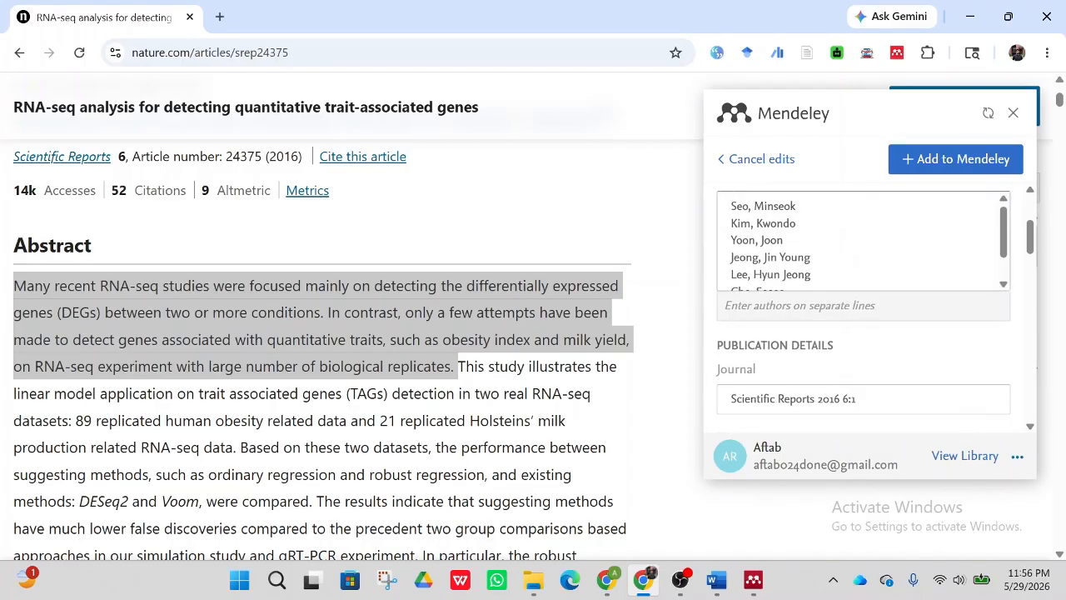
pyautogui.click(751, 162)
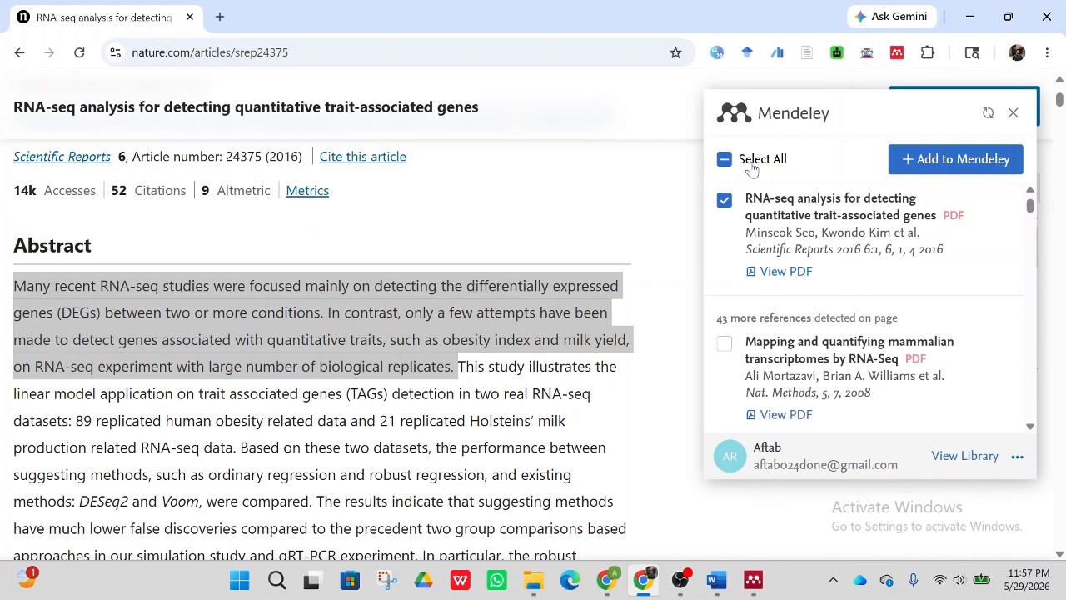
pyautogui.click(939, 166)
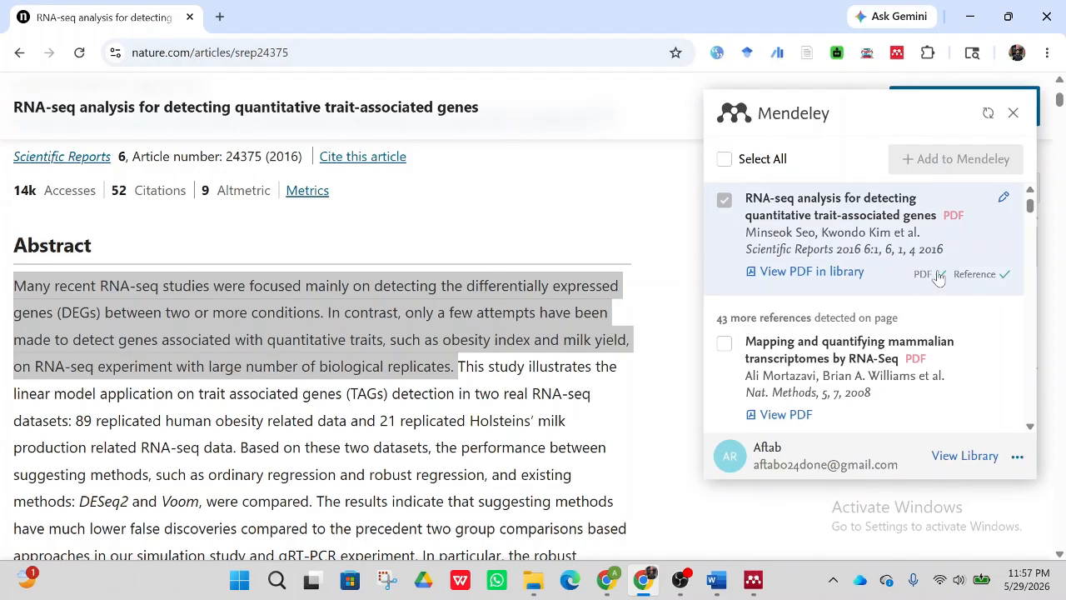
# Switch to Word, start a Mendeley citation before the final period, and go to Mendeley Desktop to choose the reference
pyautogui.moveTo(715, 587)
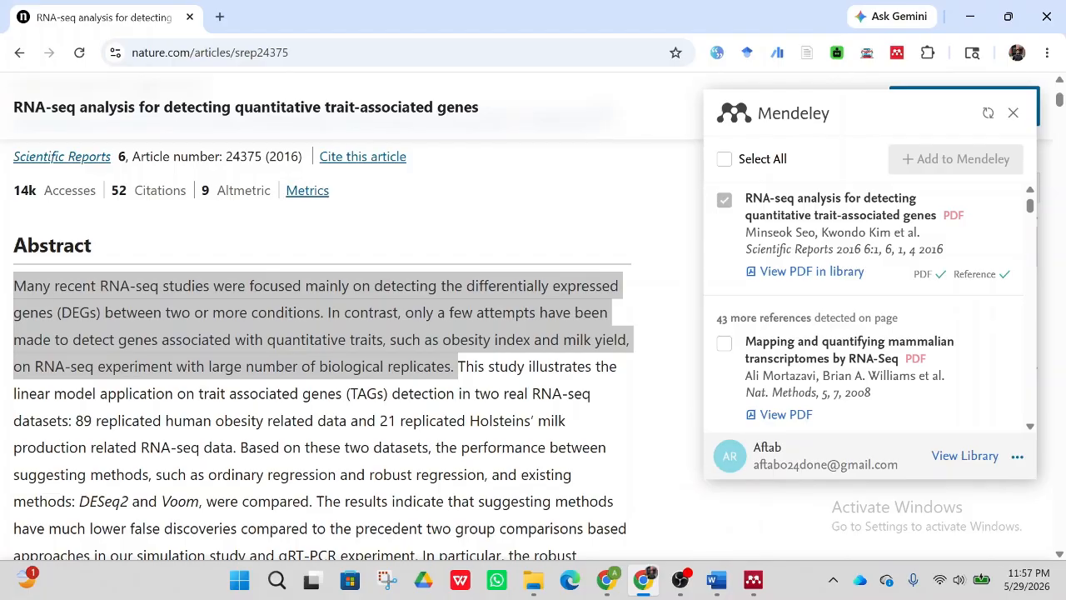
pyautogui.click(722, 580)
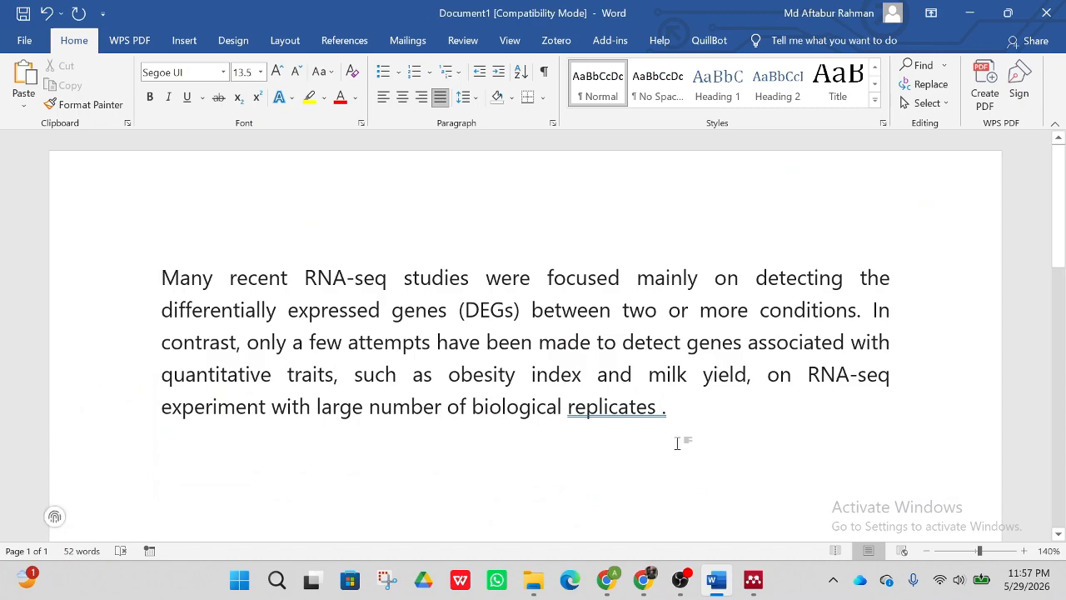
pyautogui.click(344, 41)
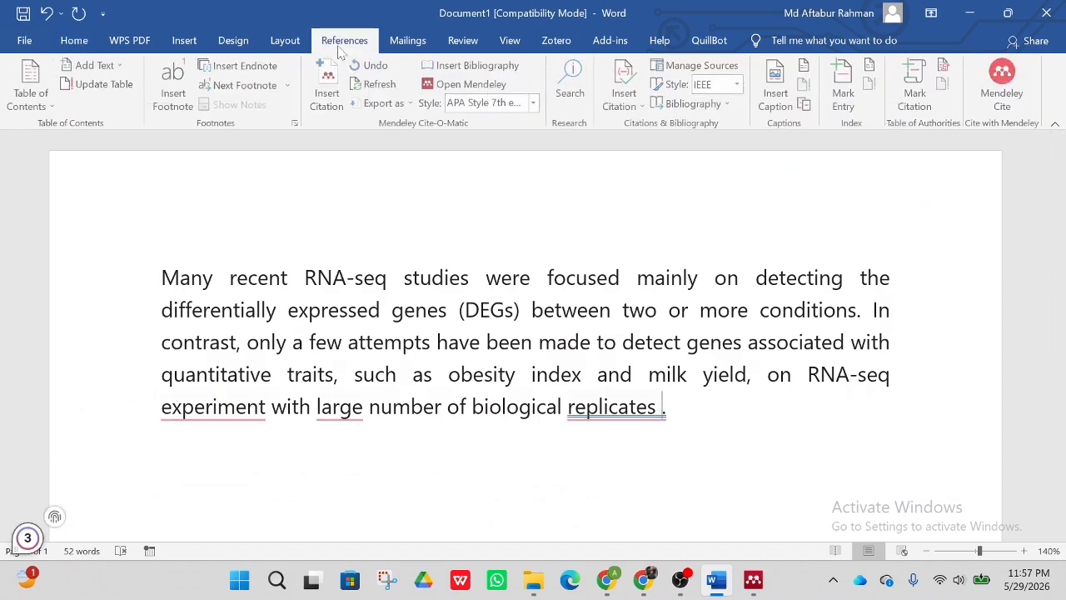
pyautogui.click(330, 91)
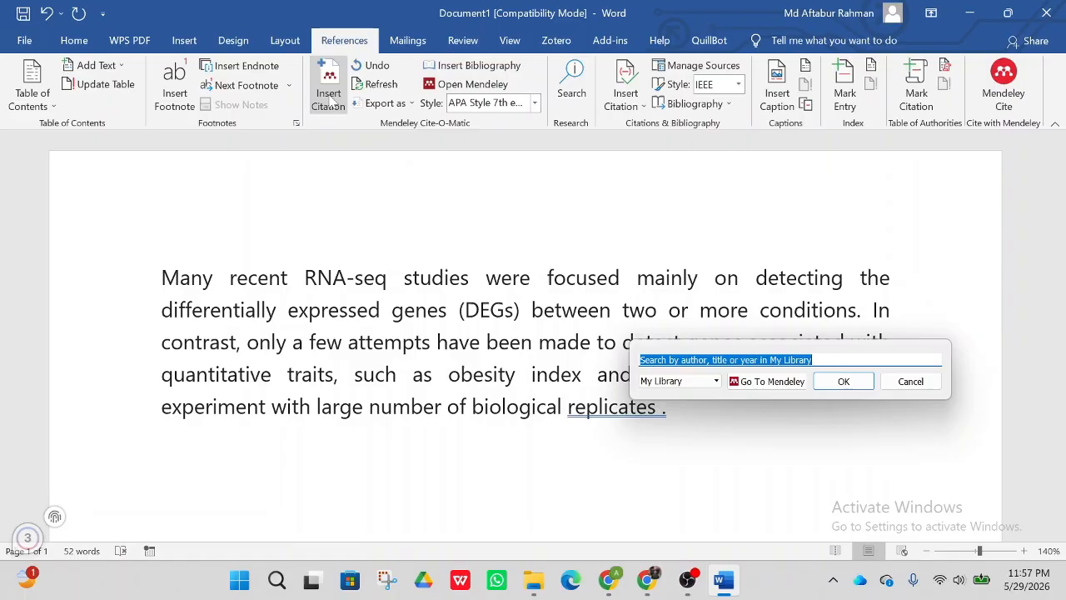
pyautogui.click(771, 384)
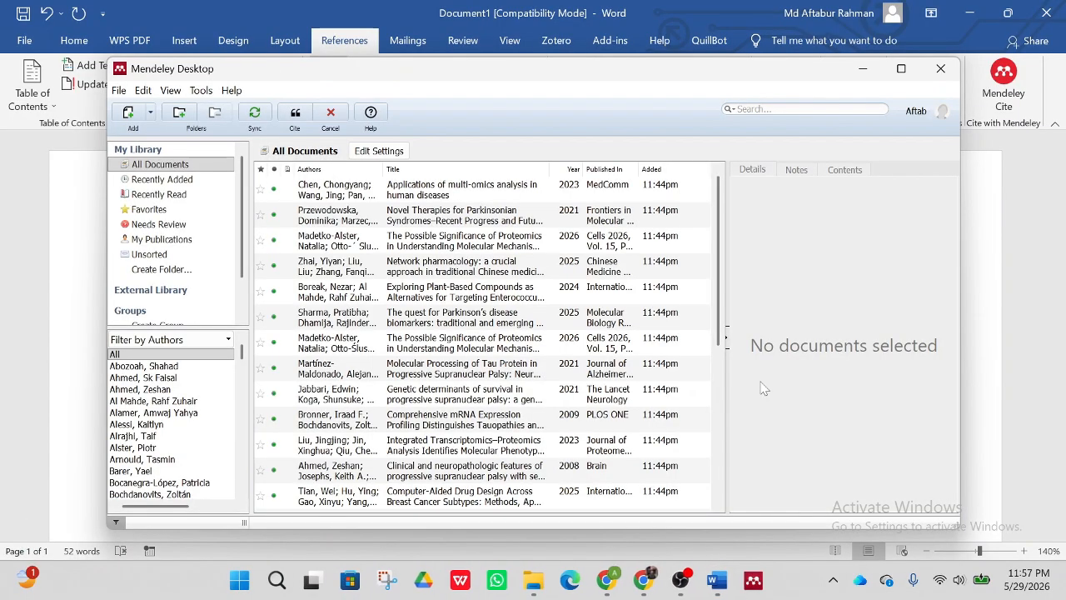
# Sync the Mendeley Desktop library and cite the newly imported copy of "RNA-seq analysis for detecting quantitative trait-associated genes"
pyautogui.scroll(-3, 722, 375)
pyautogui.scroll(-5, 722, 376)
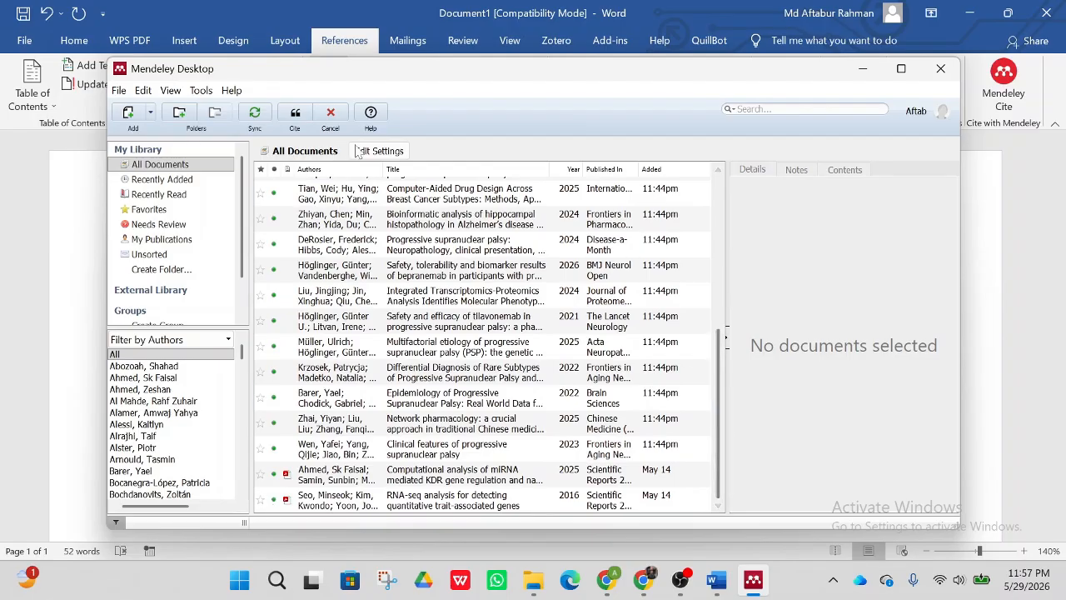
pyautogui.click(254, 117)
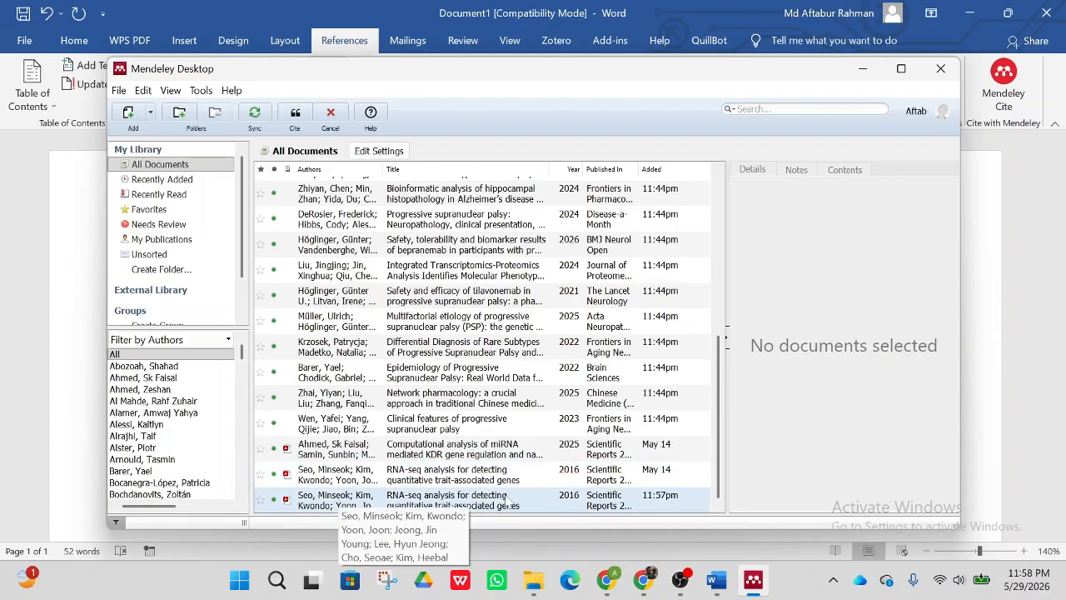
pyautogui.click(408, 509)
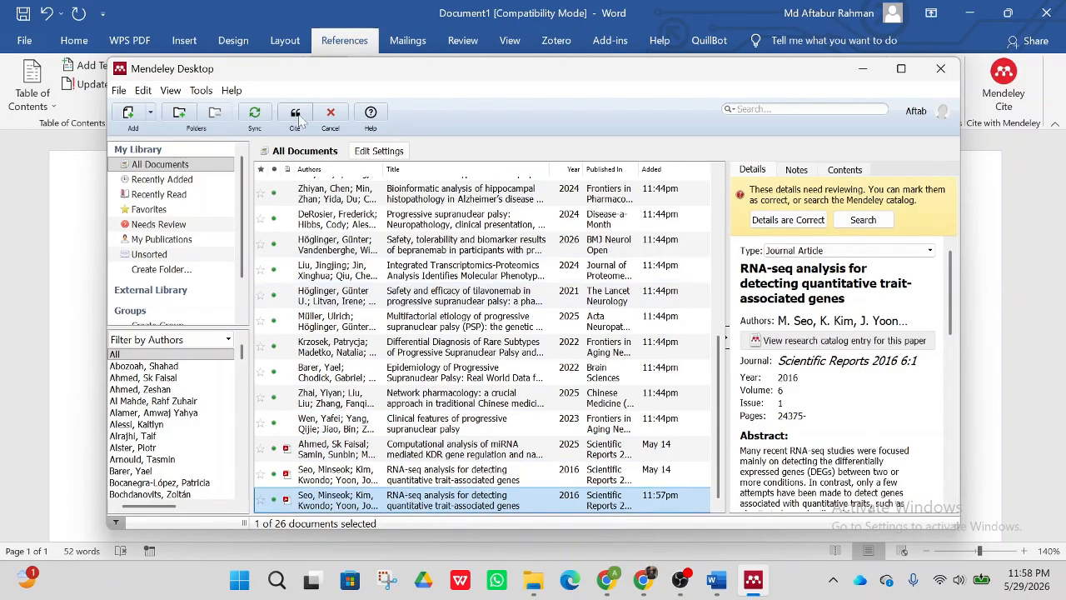
pyautogui.click(296, 115)
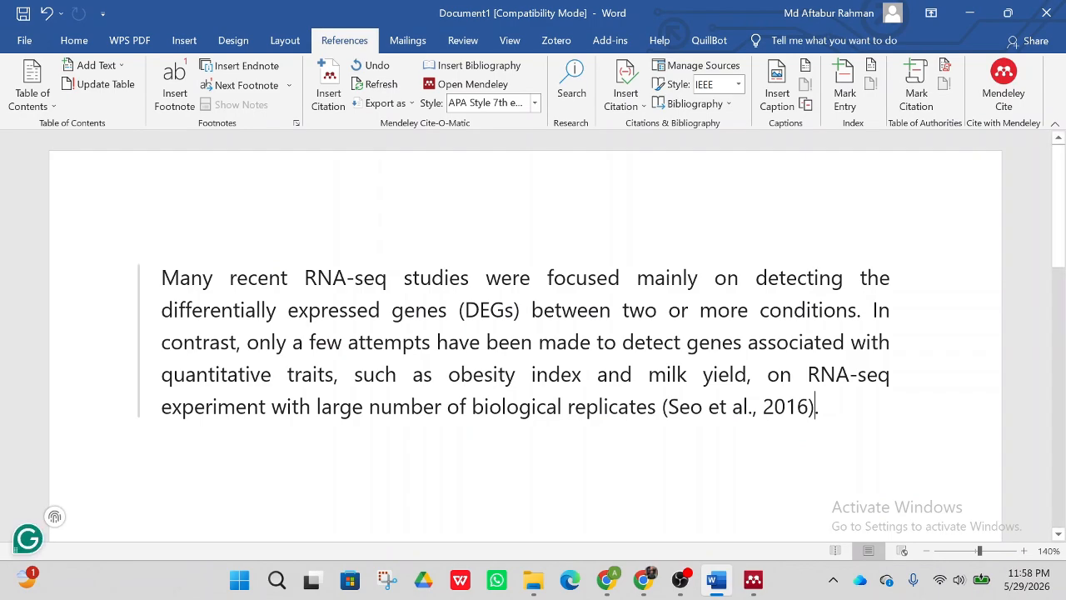
pyautogui.moveTo(821, 406); pyautogui.dragTo(230, 278)
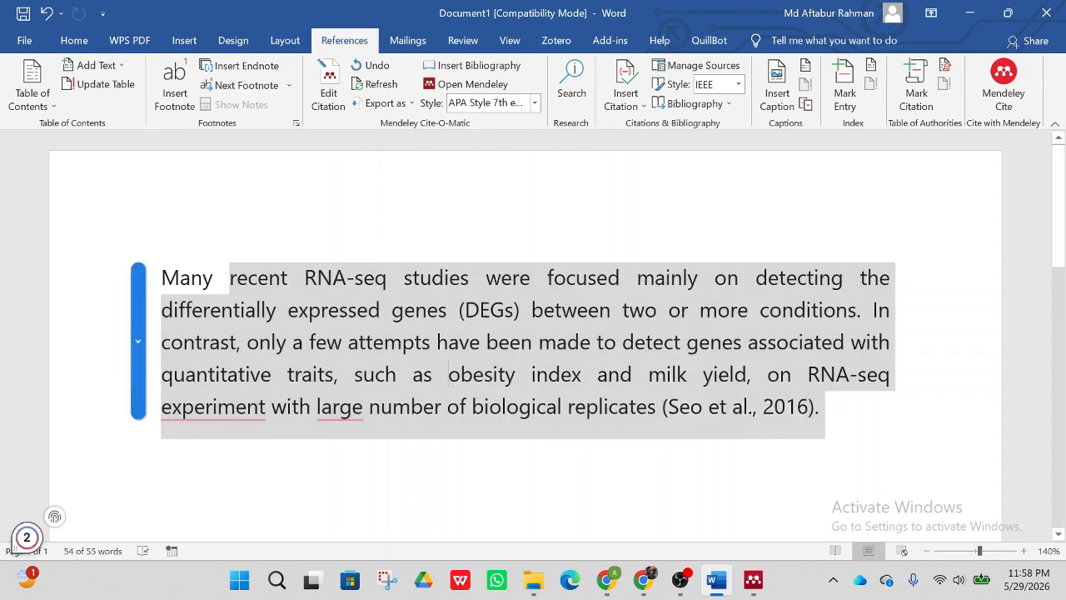
pyautogui.click(449, 374)
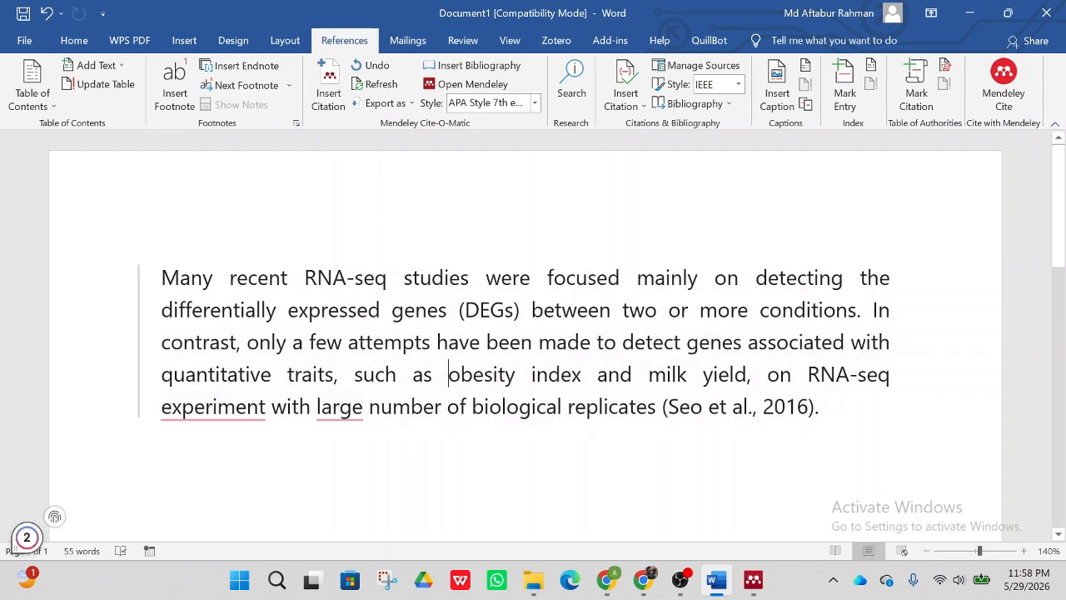
pyautogui.moveTo(829, 429); pyautogui.dragTo(160, 278)
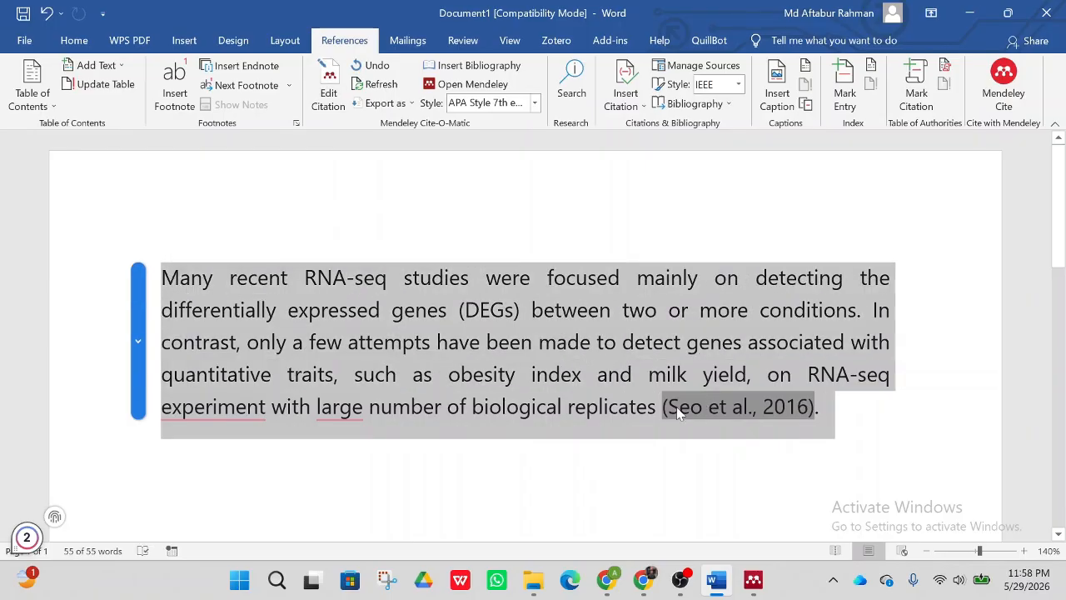
pyautogui.click(736, 354)
pyautogui.moveTo(824, 429); pyautogui.dragTo(288, 311)
# Return to Chrome, close the importer, and open the MDPI article "Identification of Radiation-Induced Injury Pathways and Hub Genes" from the Google Scholar results
pyautogui.click(645, 573)
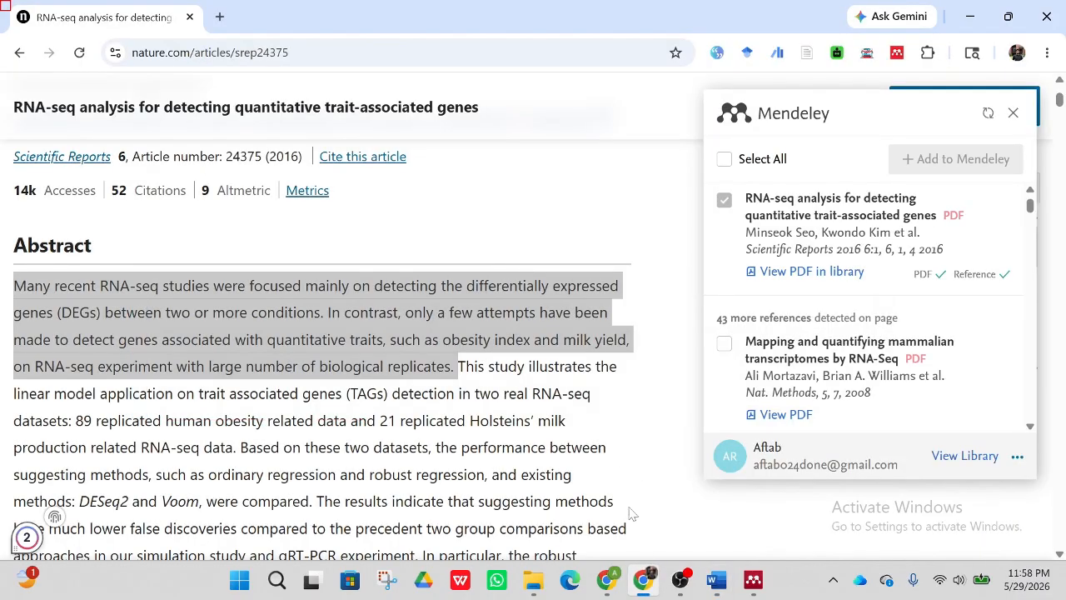
pyautogui.scroll(3, 545, 324)
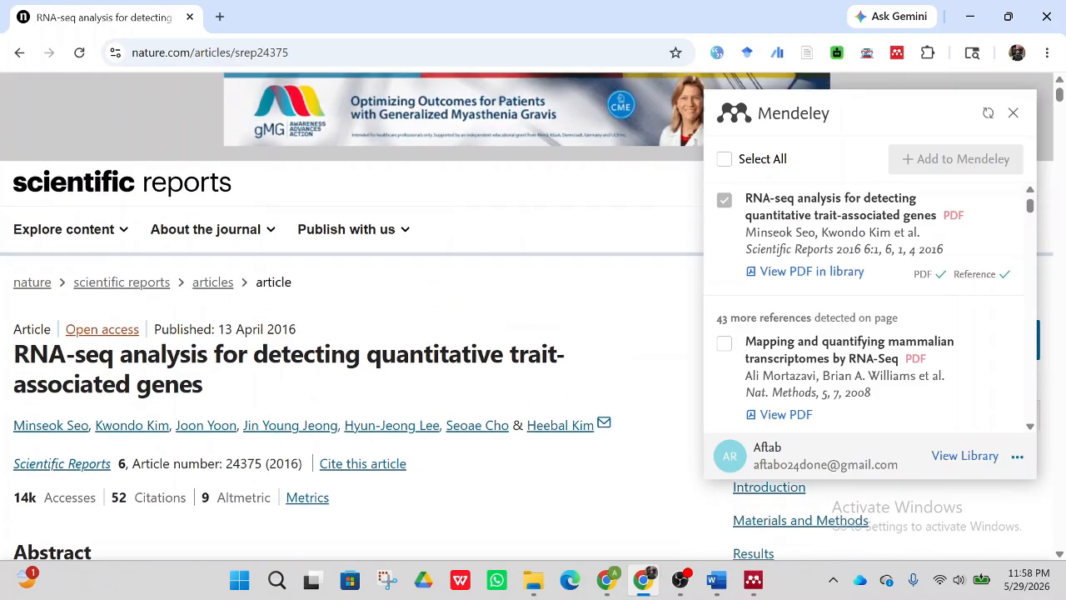
pyautogui.scroll(-2, 538, 296)
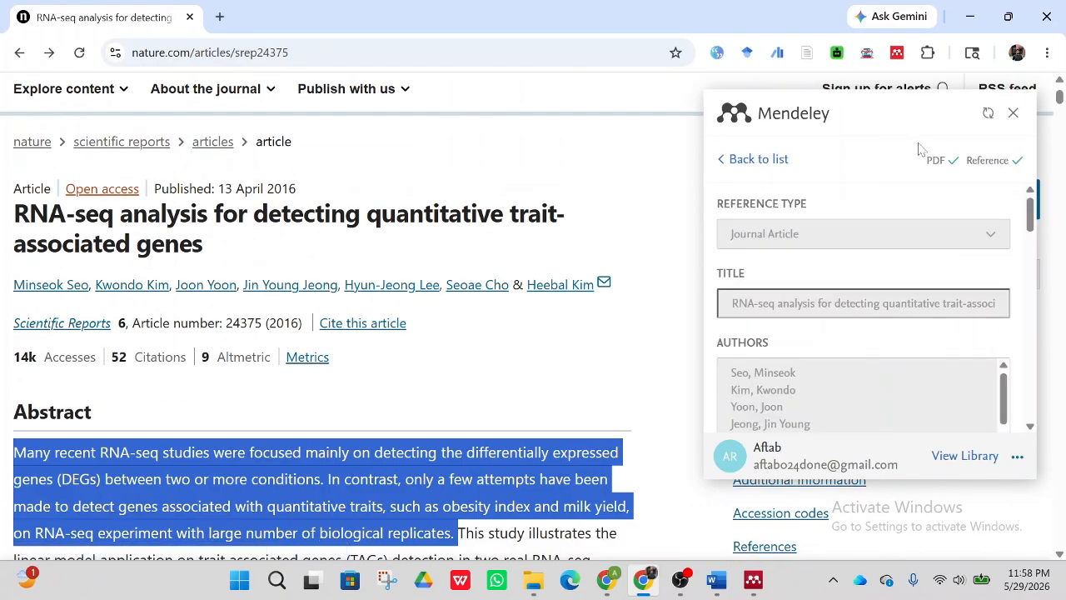
pyautogui.click(1012, 114)
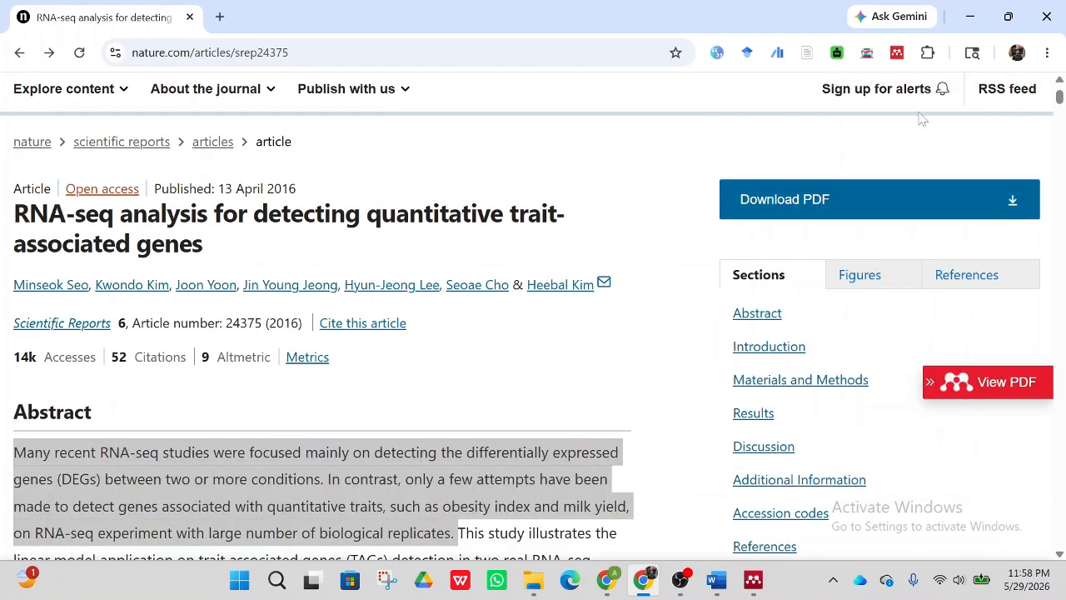
pyautogui.click(18, 53)
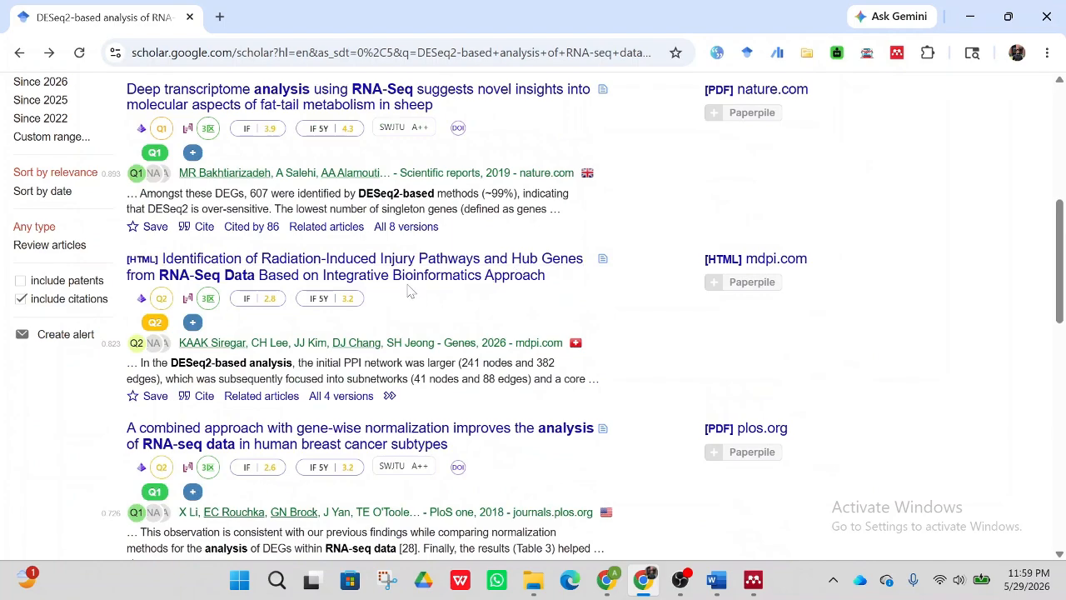
pyautogui.click(396, 282)
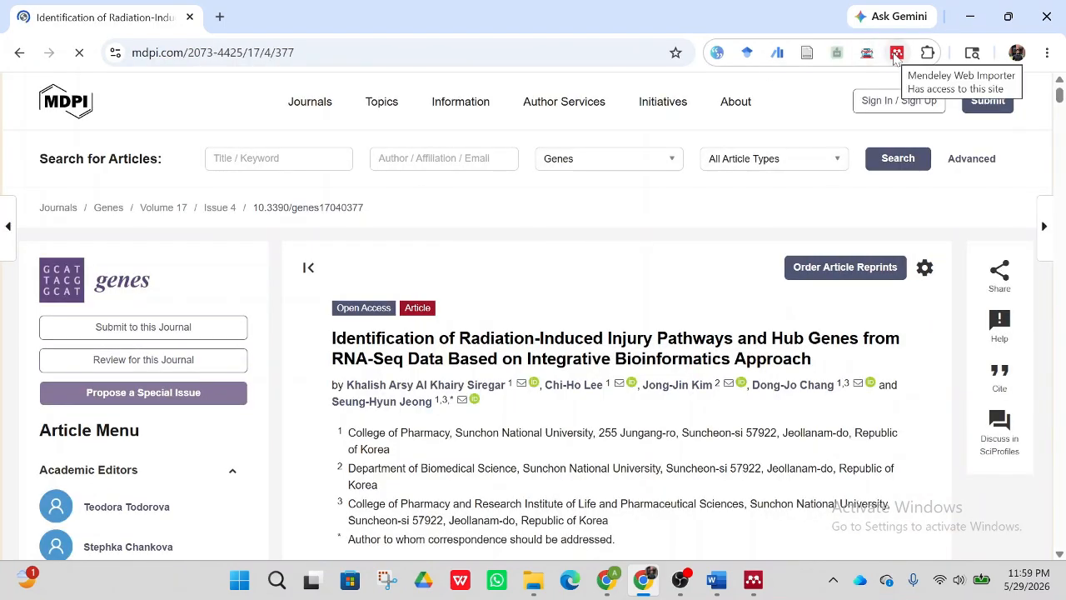
# Launch the Mendeley Web Importer on the MDPI article and add its journal article reference to the Mendeley library
pyautogui.click(897, 53)
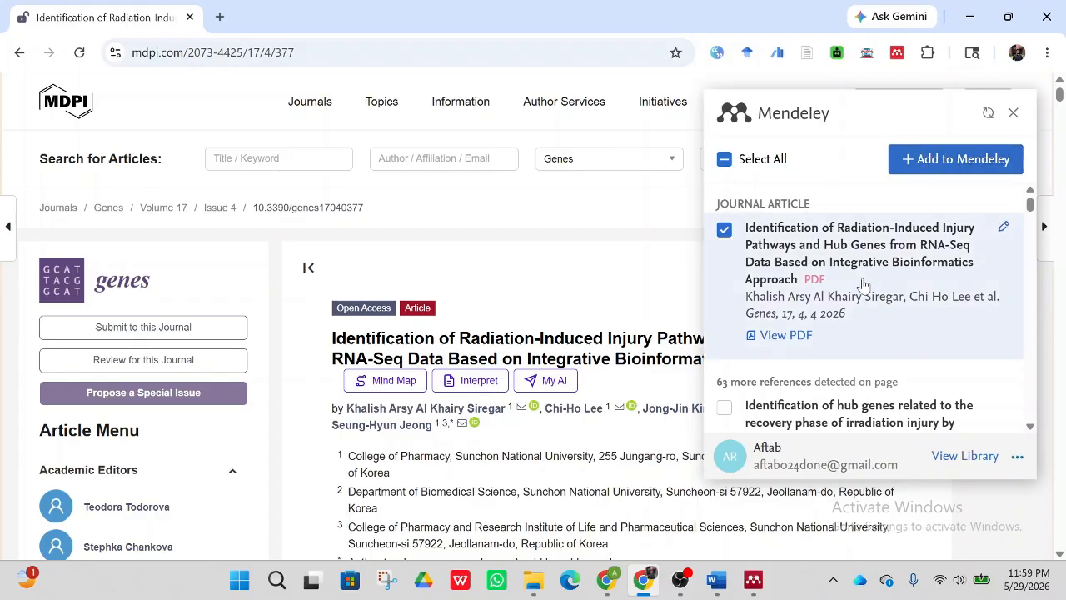
pyautogui.scroll(-2, 834, 267)
pyautogui.scroll(1, 764, 292)
pyautogui.scroll(1, 764, 291)
pyautogui.click(927, 165)
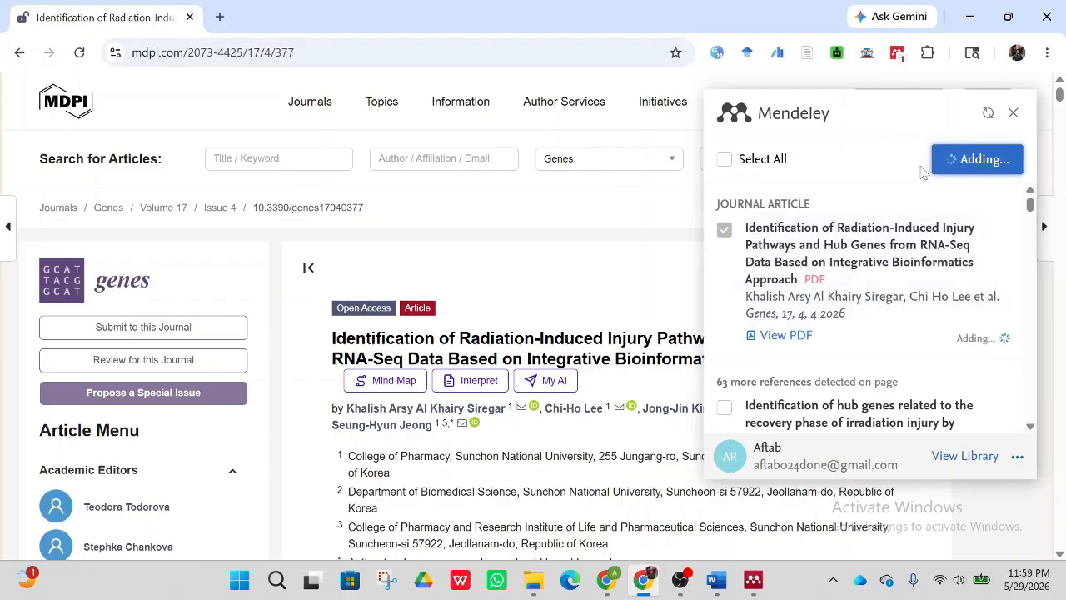
# Switch to Word and start a new paragraph two lines below the cited RNA-seq text
pyautogui.click(713, 579)
pyautogui.click(825, 407)
pyautogui.press('Return')
pyautogui.press('Return')
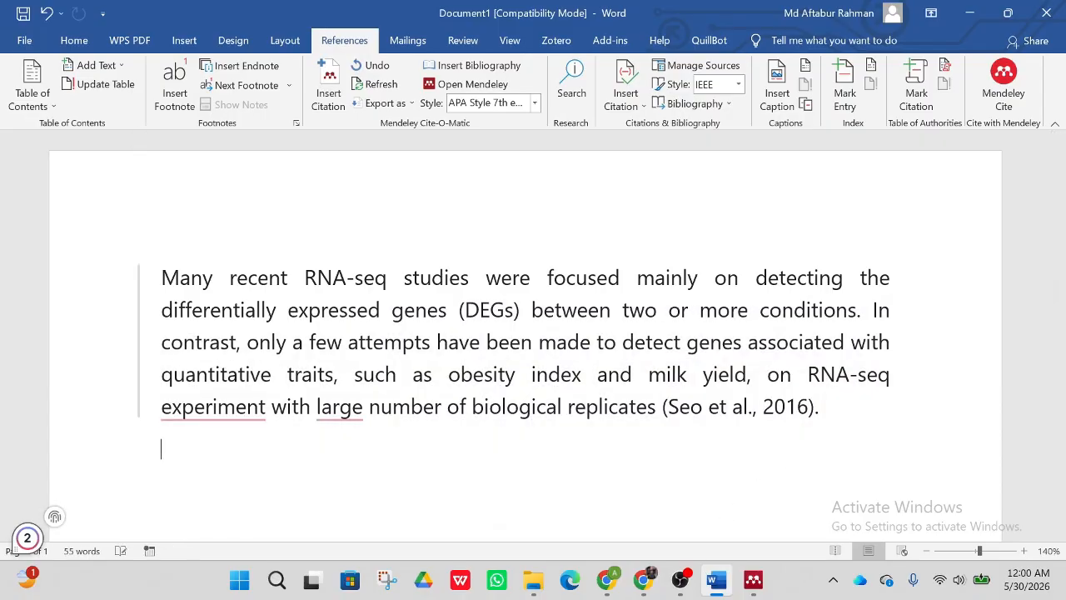
# Copy the MDPI article's abstract from "Background" through "(GSEA)" in Chrome and paste it into the new Word paragraph, followed by a space
pyautogui.click(644, 580)
pyautogui.scroll(-5, 500, 333)
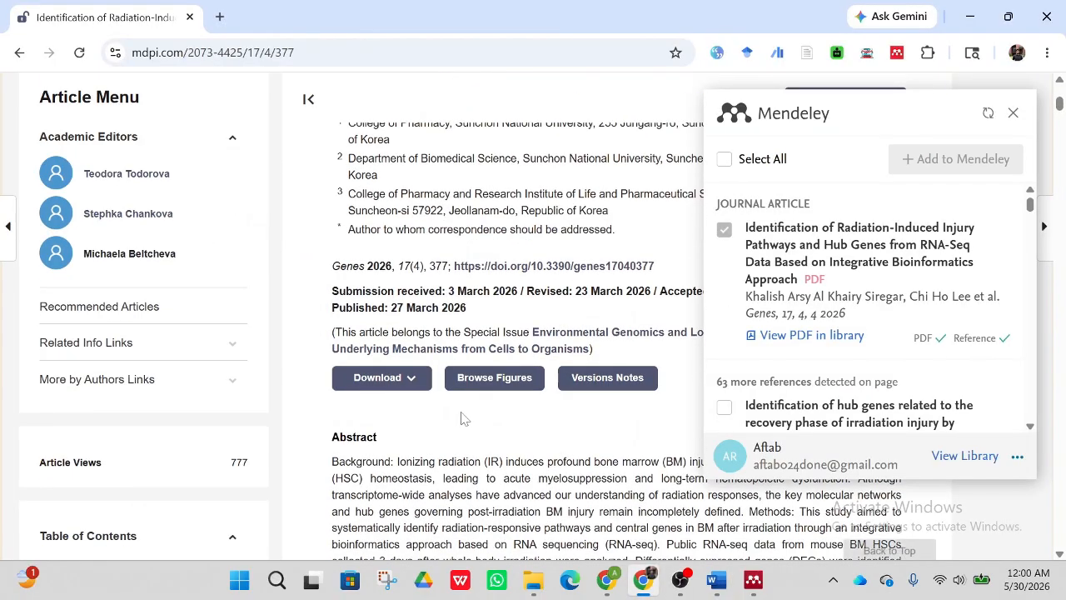
pyautogui.moveTo(332, 295); pyautogui.dragTo(499, 443)
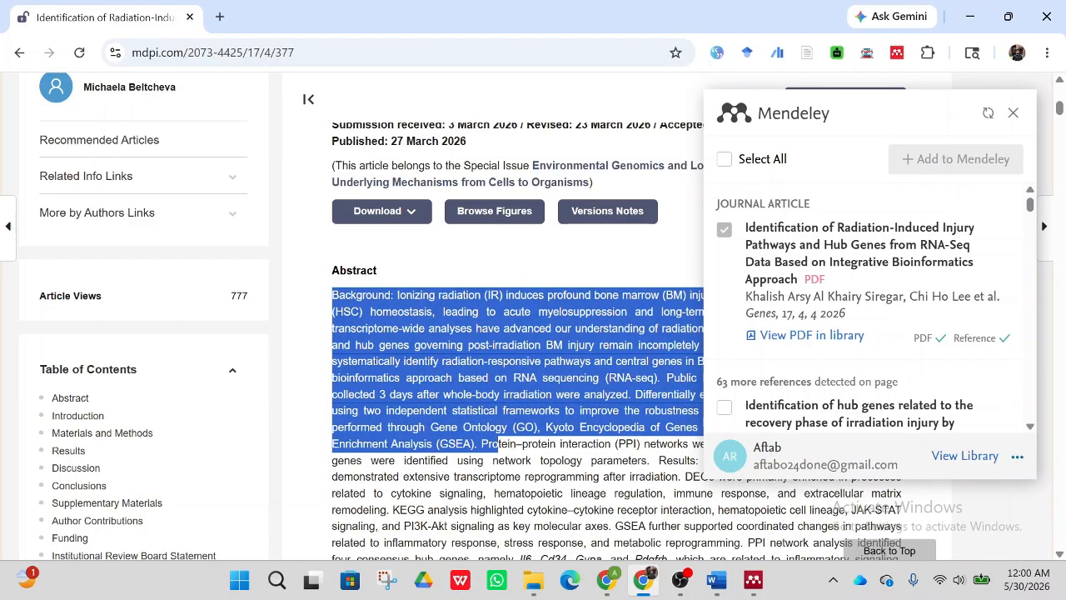
pyautogui.click(717, 580)
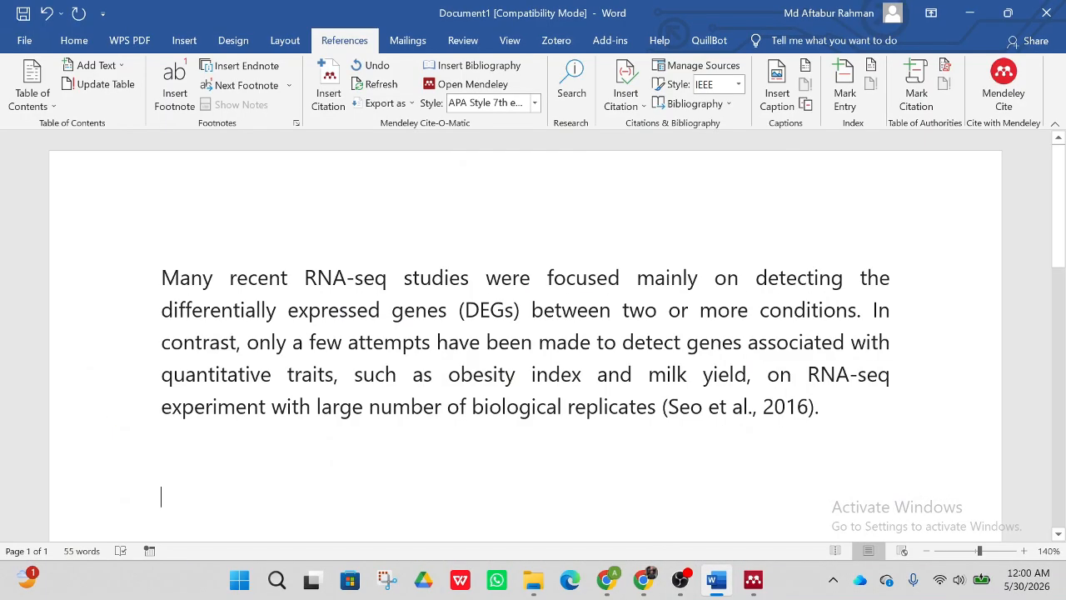
pyautogui.write('Background: Ionizing radiation (IR) induces profound bone marrow (BM) injury by disrupting hematopoietic stem cell (HSC) homeostasis, leading to acute myelosuppression and long-term hematopoietic dysfunction. Although transcriptome-wide analyses have advanced our understanding of radiation responses, the key molecular networks and hub genes governing post-irradiation BM injury remain incompletely defined. Methods: This study aimed to systematically identify radiation-responsive pathways and central genes in BM after irradiation through an integrative bioinformatics approach based on RNA sequencing (RNA-seq). Public RNA-seq data from mouse BM HSCs collected 3 days after whole-body irradiation were analyzed. Differentially expressed genes (DEGs) were identified using two independent statistical frameworks to improve the robustness of the results. Functional analysis was performed through Gene Ontology (GO), Kyoto Encyclopedia of Genes and Genomes (KEGG), and Gene Set Enrichment Analysis (GSEA)')
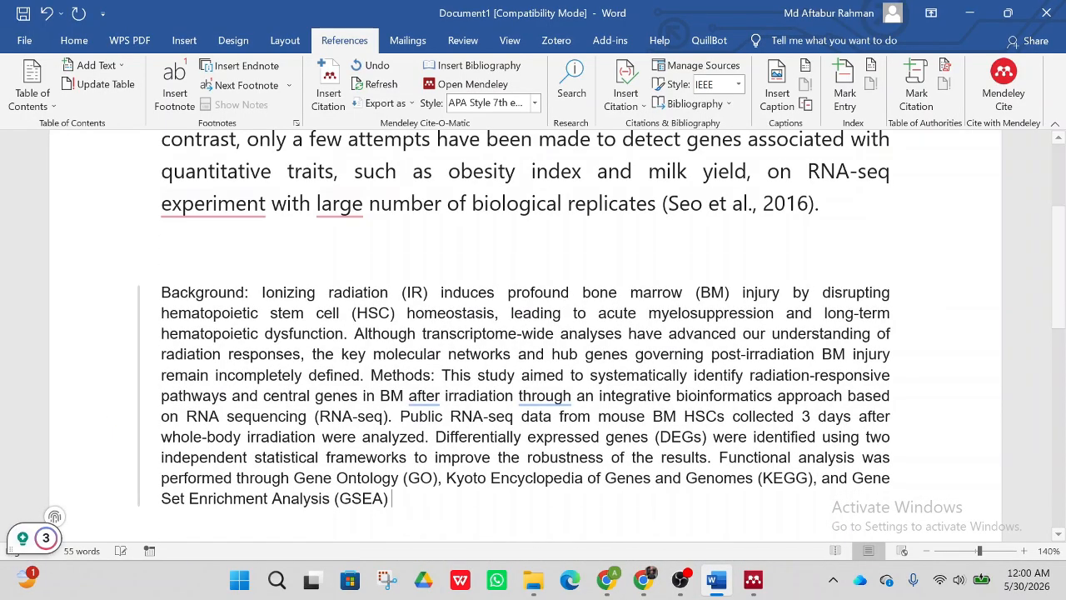
# Insert a Mendeley citation for the radiation-induced injury article after "(GSEA)" and end the sentence with a period
pyautogui.click(336, 96)
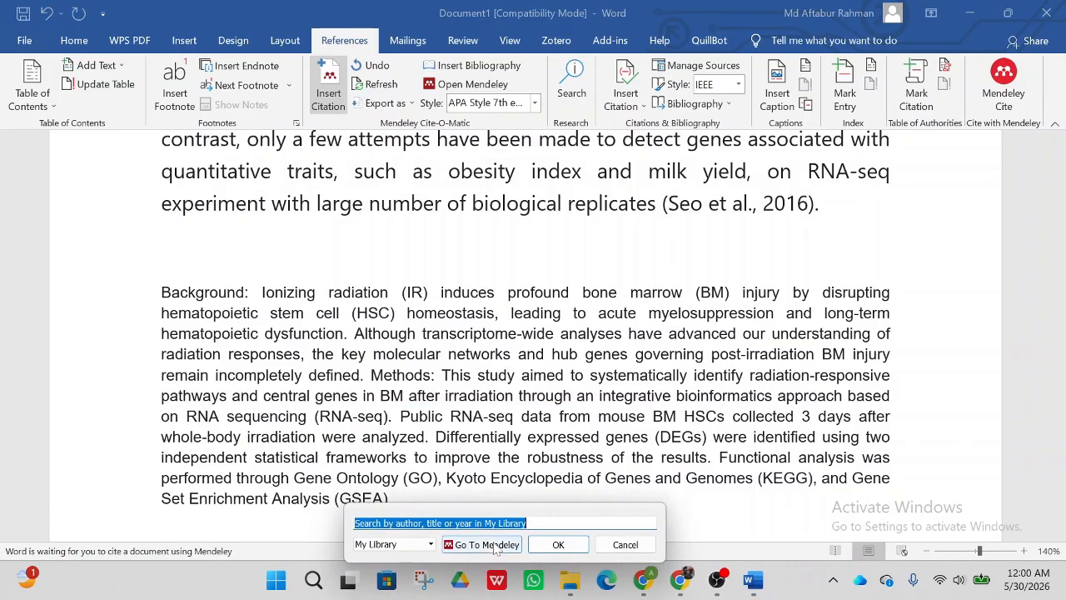
pyautogui.click(483, 546)
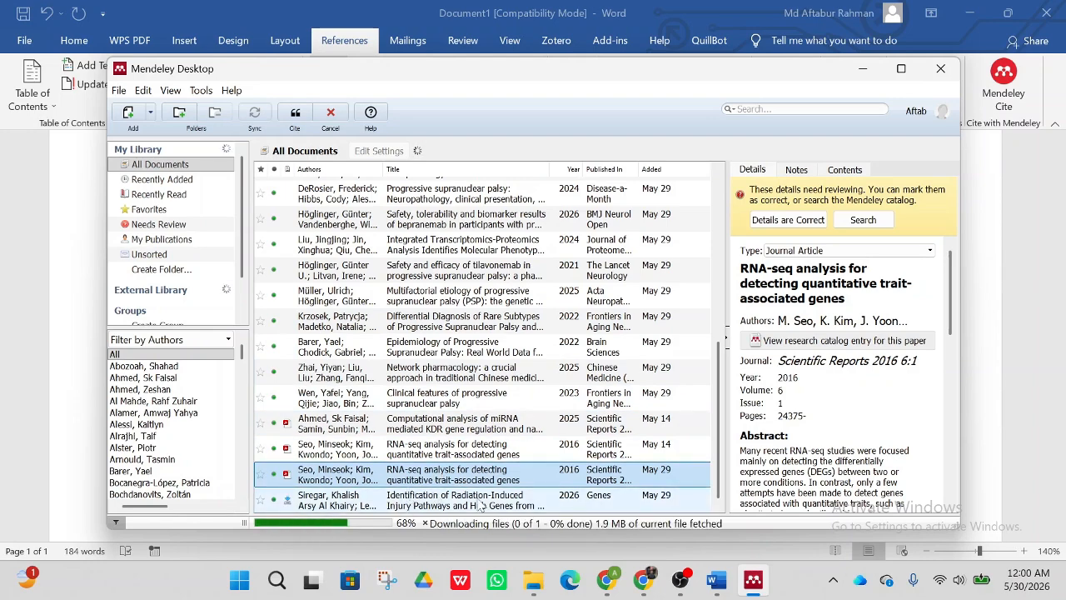
pyautogui.click(416, 504)
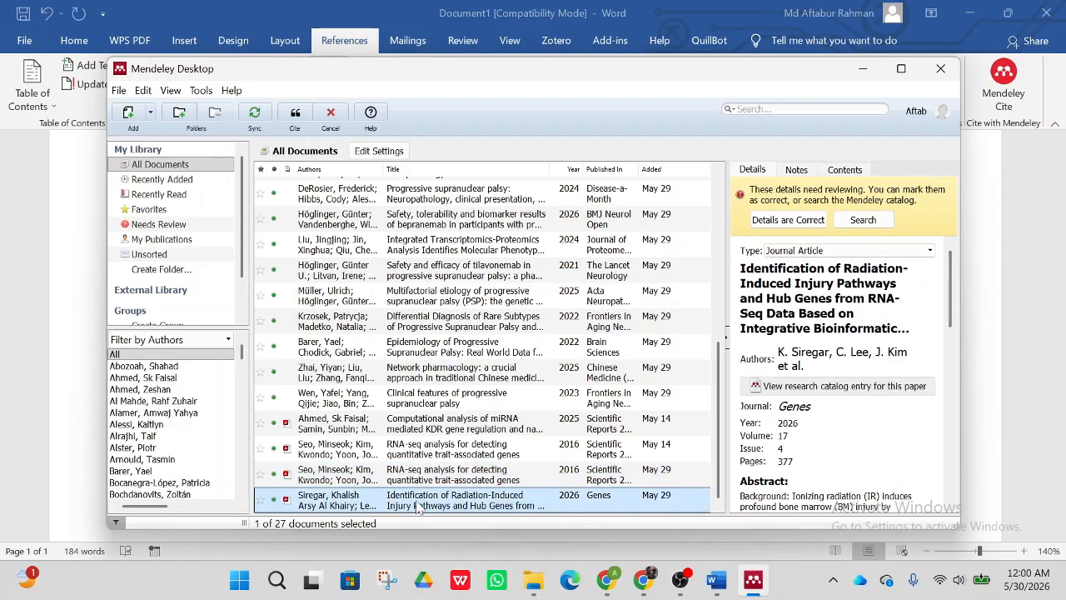
pyautogui.click(300, 118)
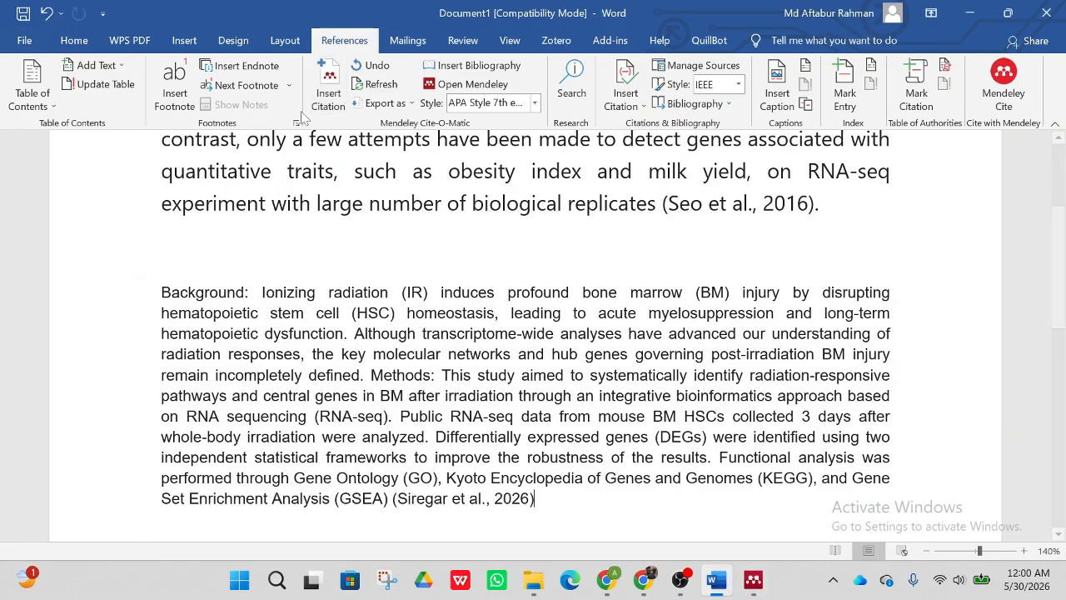
pyautogui.write('.')
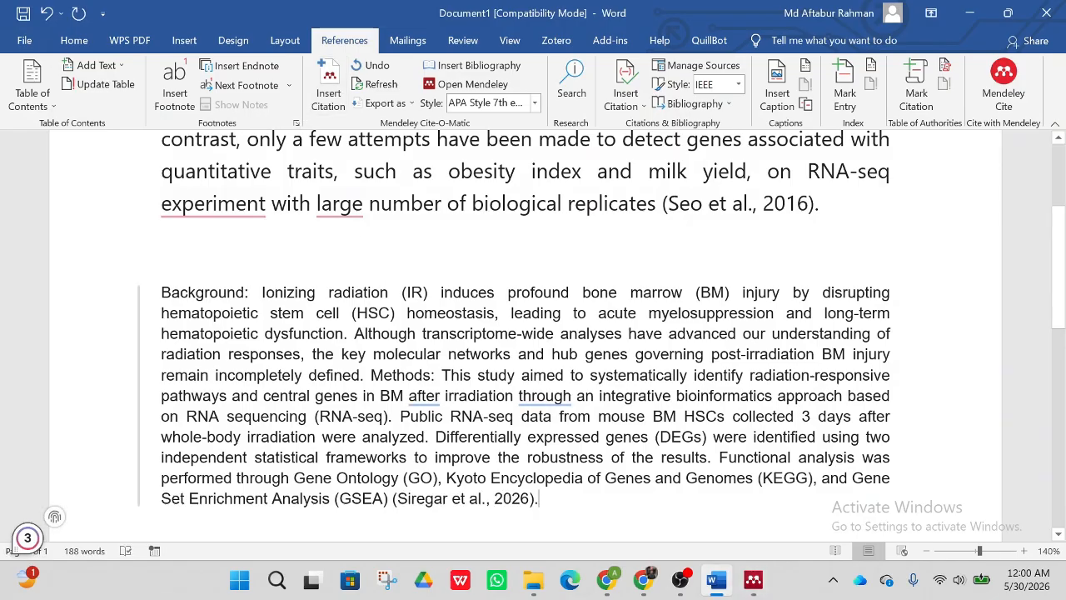
# Change the Mendeley citation style of the selected cited paragraphs to IEEE Reference Guide version 11.29.2023
pyautogui.moveTo(545, 502); pyautogui.dragTo(452, 175)
pyautogui.click(539, 104)
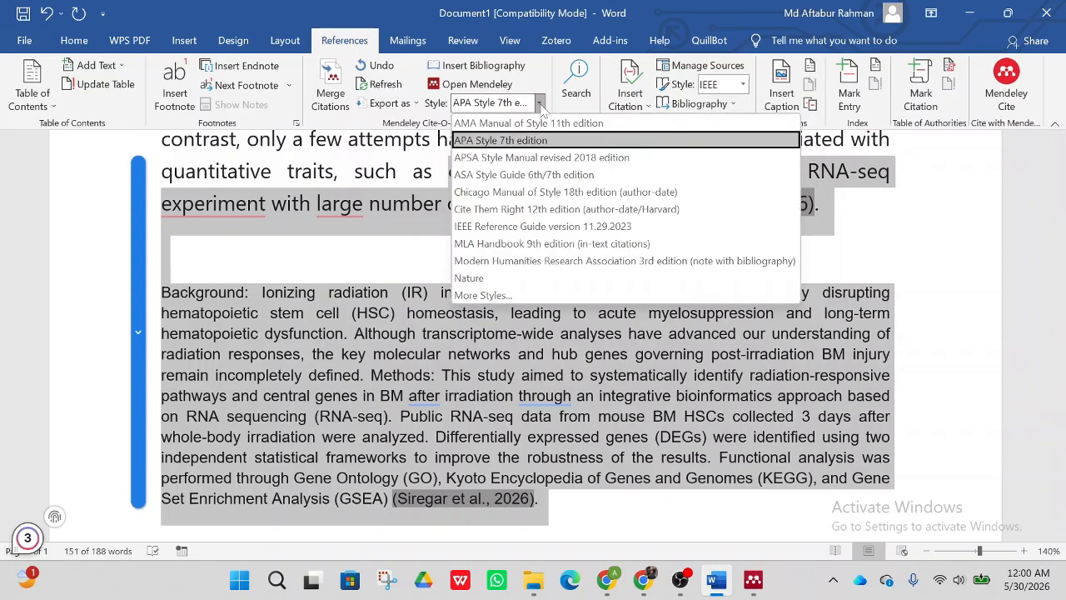
pyautogui.click(516, 227)
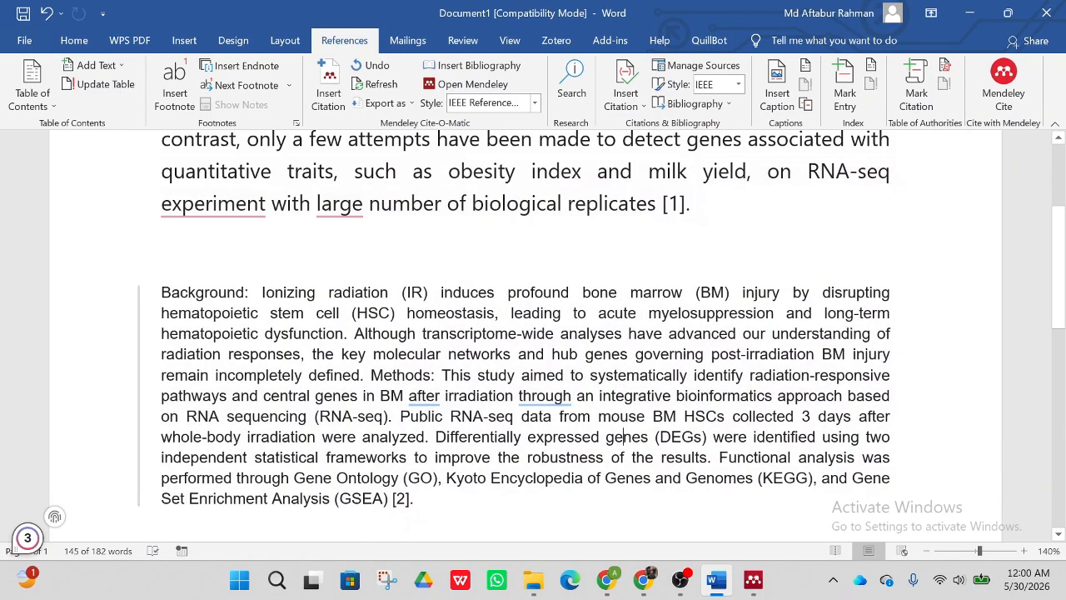
pyautogui.click(624, 437)
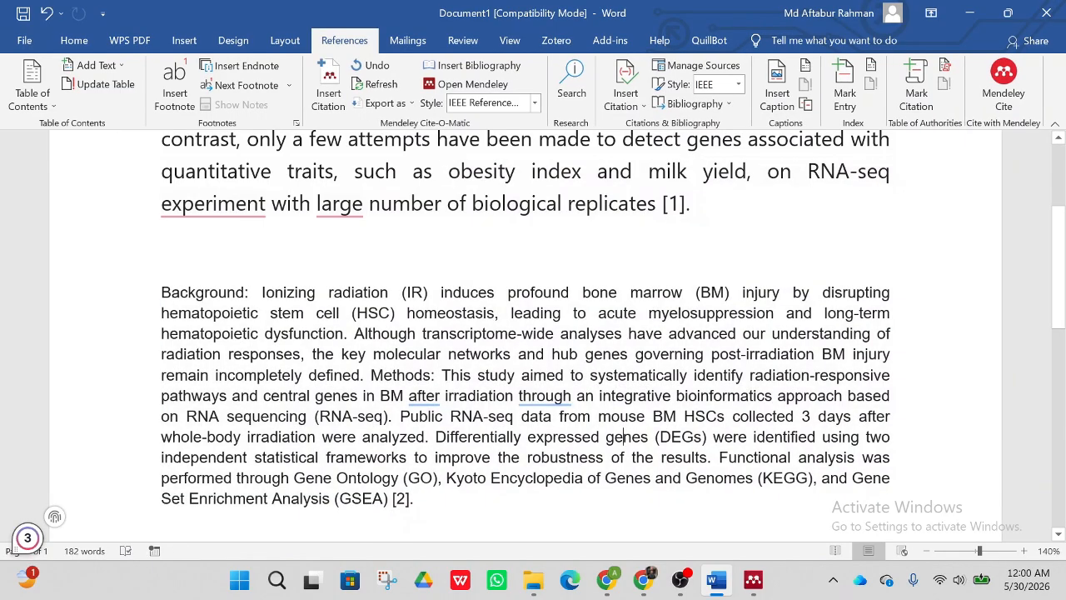
# Add a bold "References" heading two lines below the cited abstract paragraph and start a new line under it
pyautogui.scroll(-1, 525, 333)
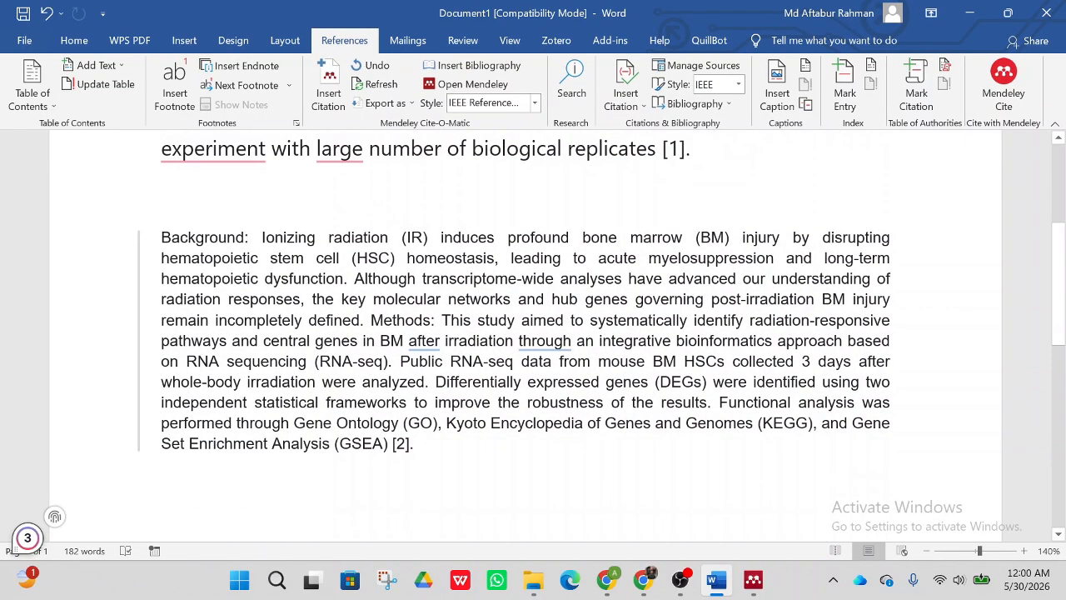
pyautogui.scroll(-1, 525, 334)
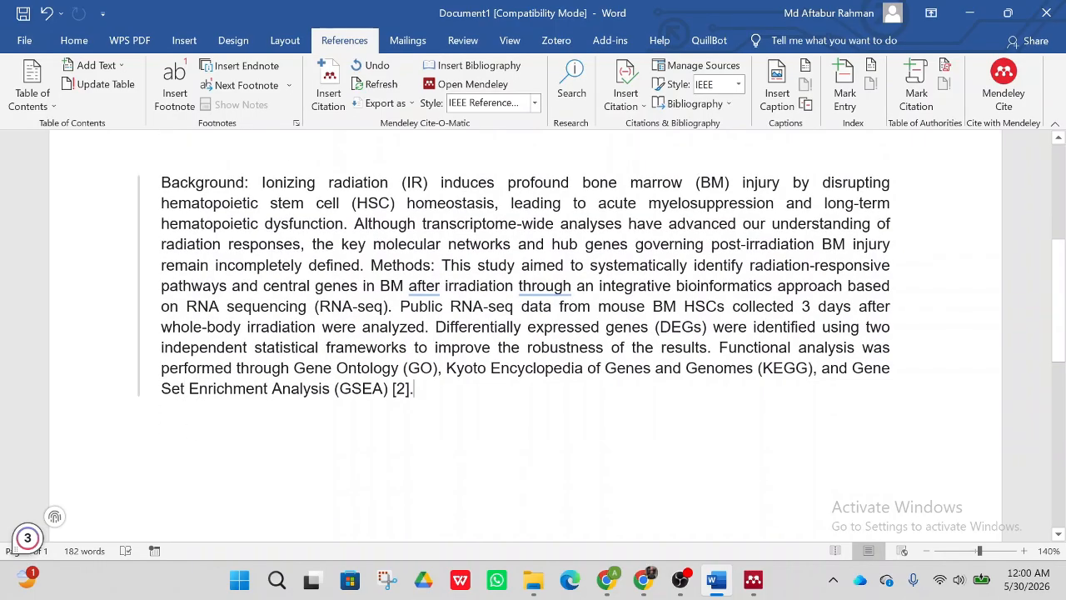
pyautogui.press('Return')
pyautogui.press('Return')
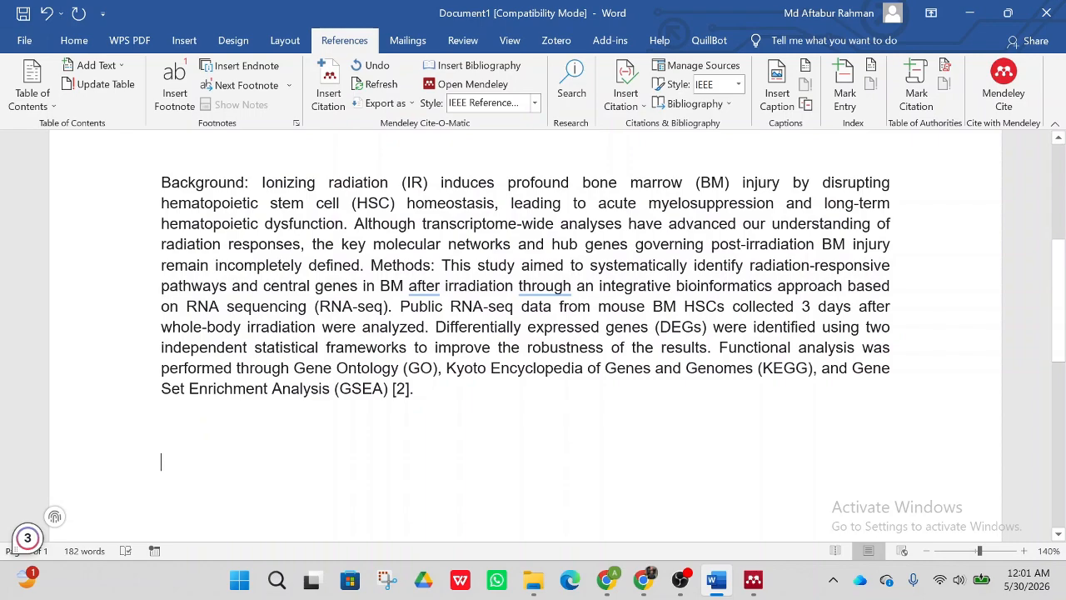
pyautogui.write('References')
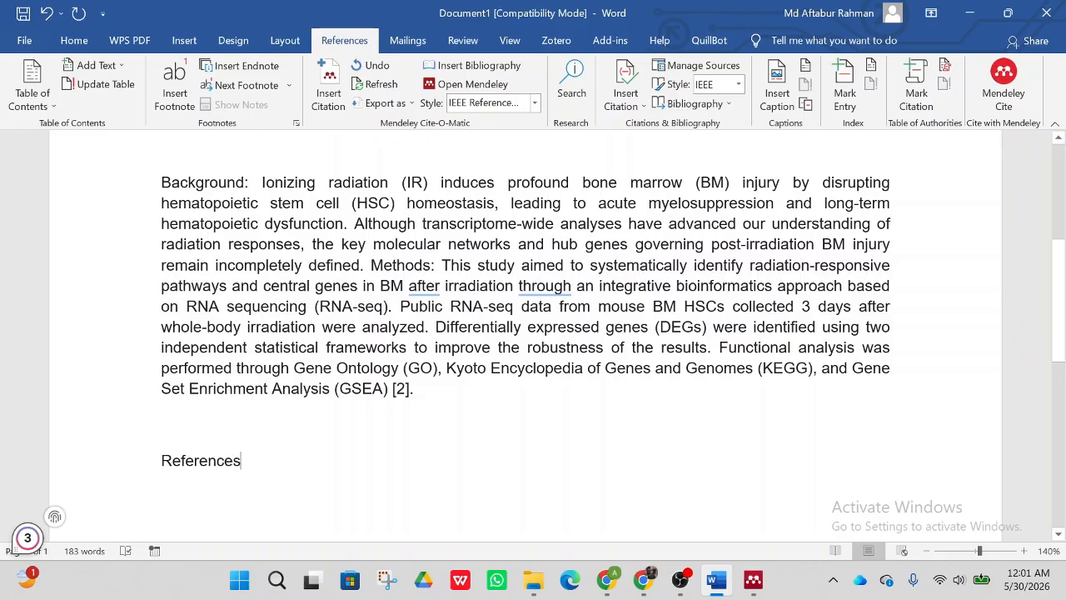
pyautogui.click(139, 460)
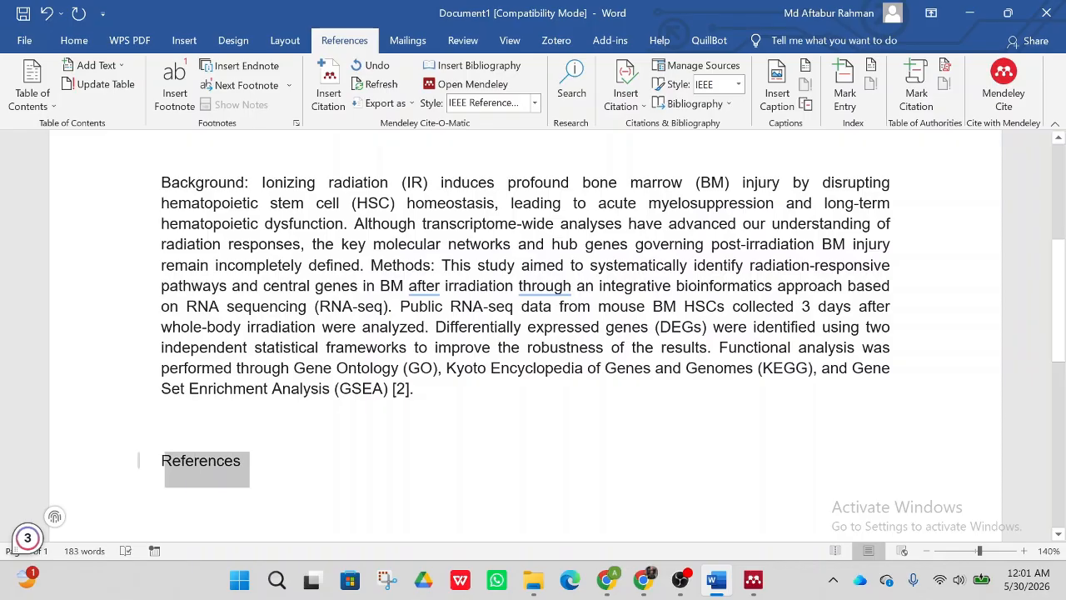
pyautogui.click(168, 434)
pyautogui.click(288, 472)
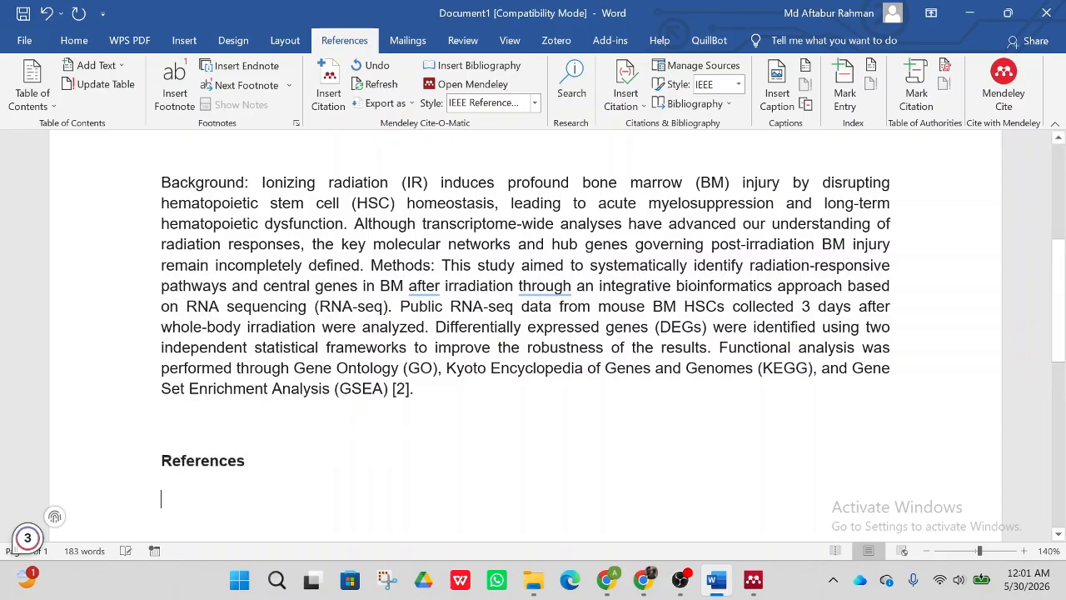
pyautogui.press('Return')
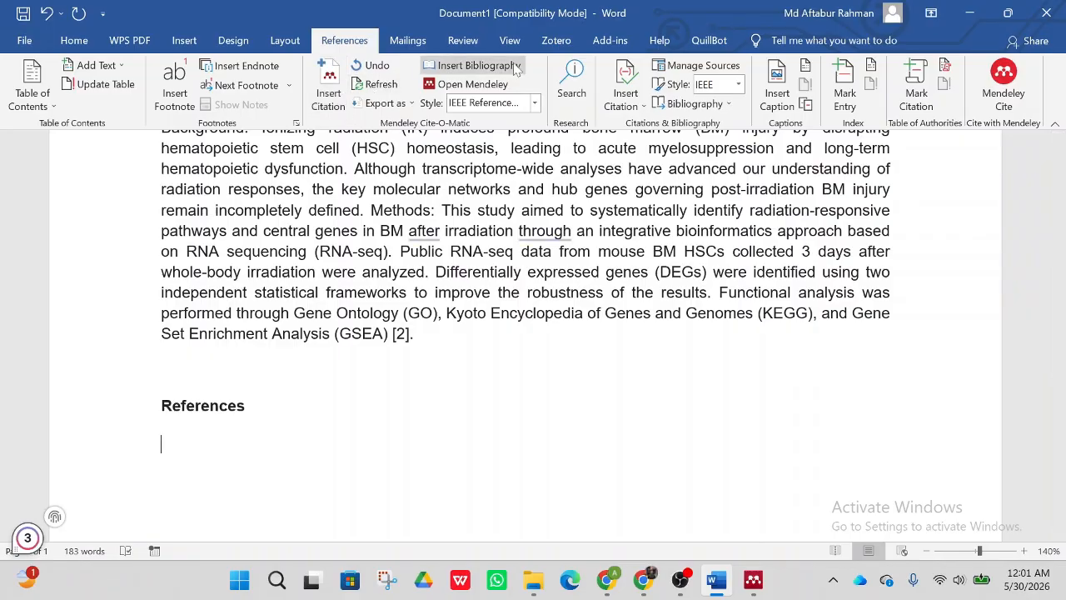
# Insert the Mendeley bibliography under the References heading and return to the abstract paragraph
pyautogui.click(479, 67)
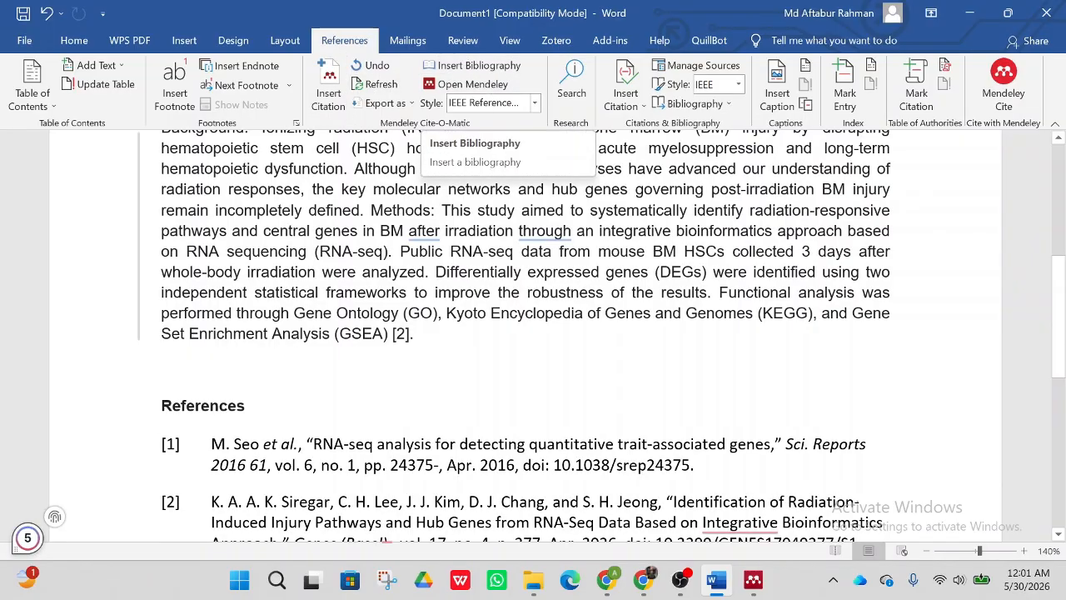
pyautogui.scroll(-3, 525, 333)
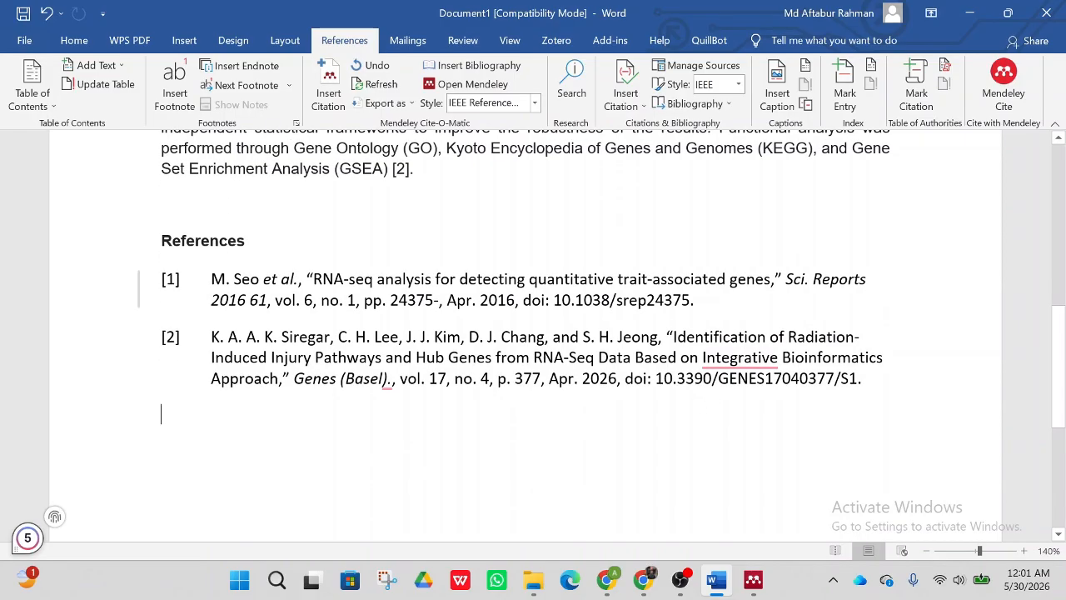
pyautogui.scroll(3, 525, 333)
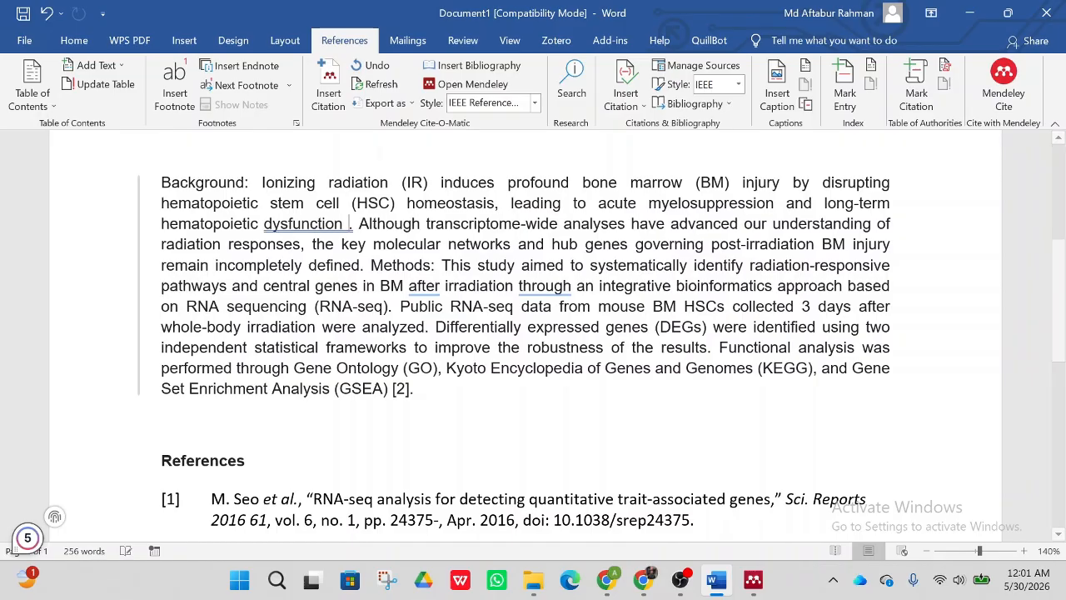
# Open the bioRxiv miRNA-seq normalization article from the Google Scholar results in Chrome and add it to Mendeley with the Web Importer
pyautogui.click(643, 580)
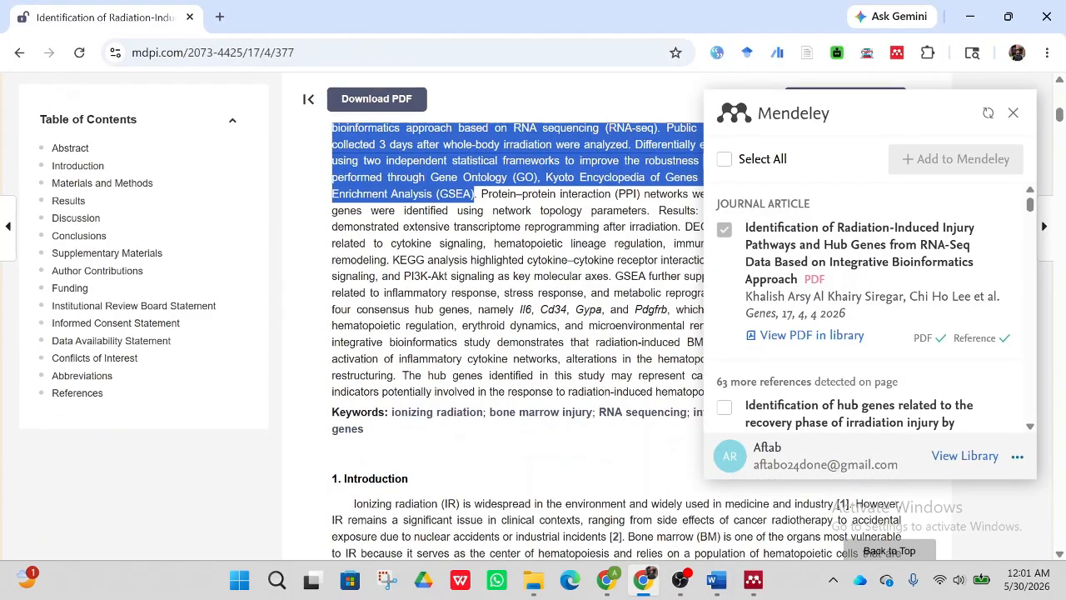
pyautogui.click(19, 53)
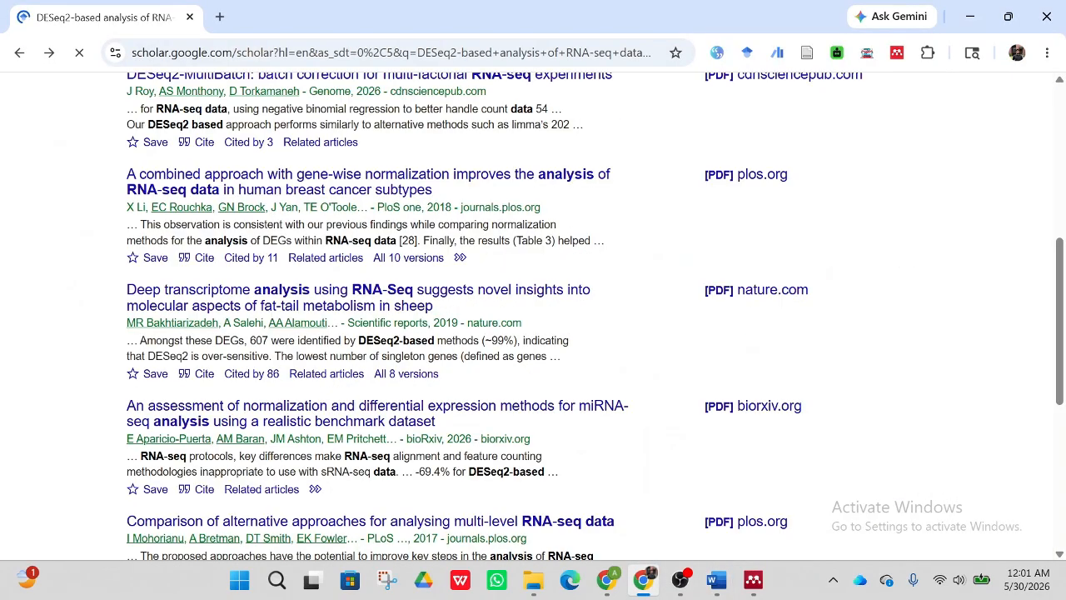
pyautogui.scroll(-4, 279, 340)
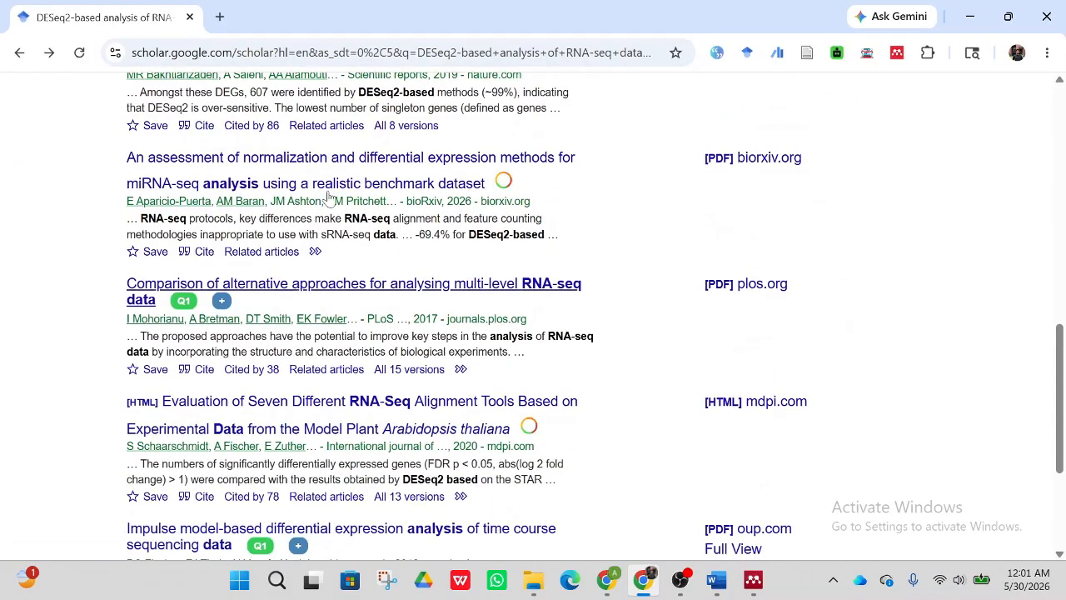
pyautogui.click(305, 192)
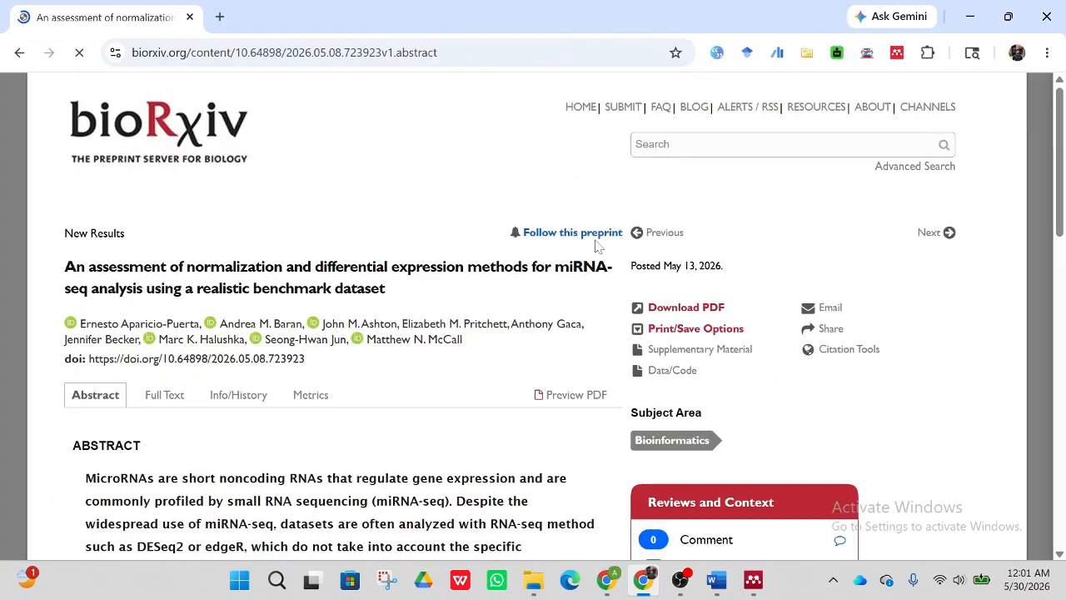
pyautogui.click(898, 53)
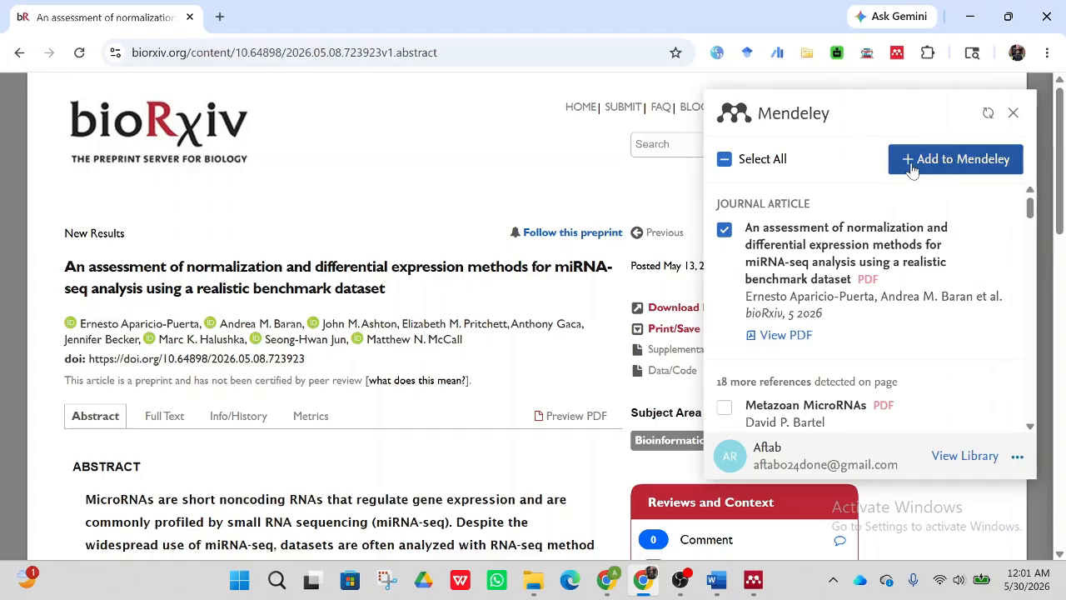
pyautogui.click(948, 167)
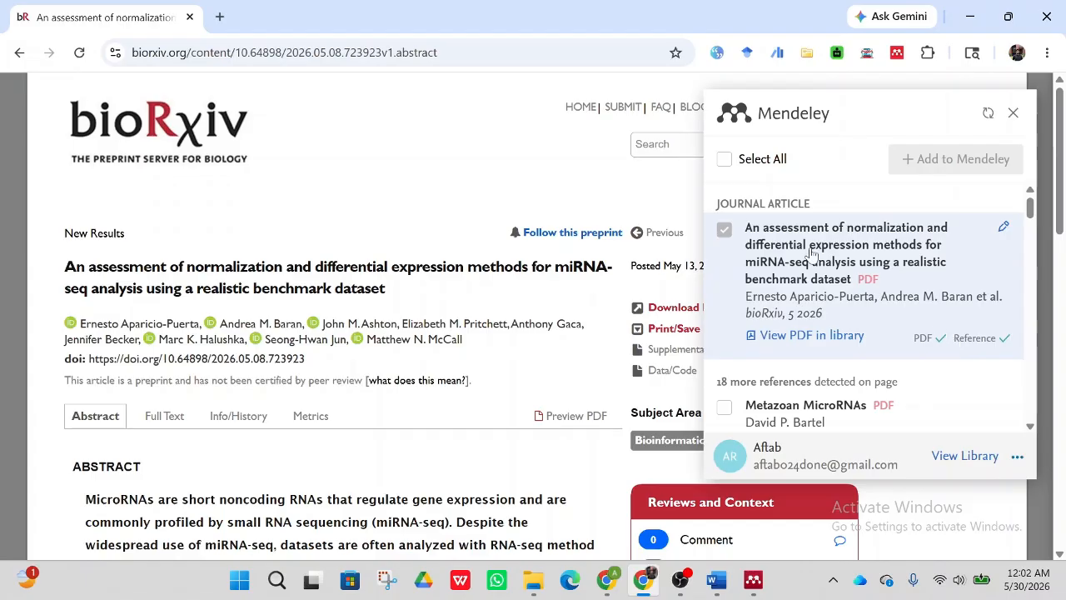
# Switch to Word, insert a Mendeley citation for the bioRxiv miRNA-seq normalization article after "dysfunction", and refresh the citations
pyautogui.click(716, 580)
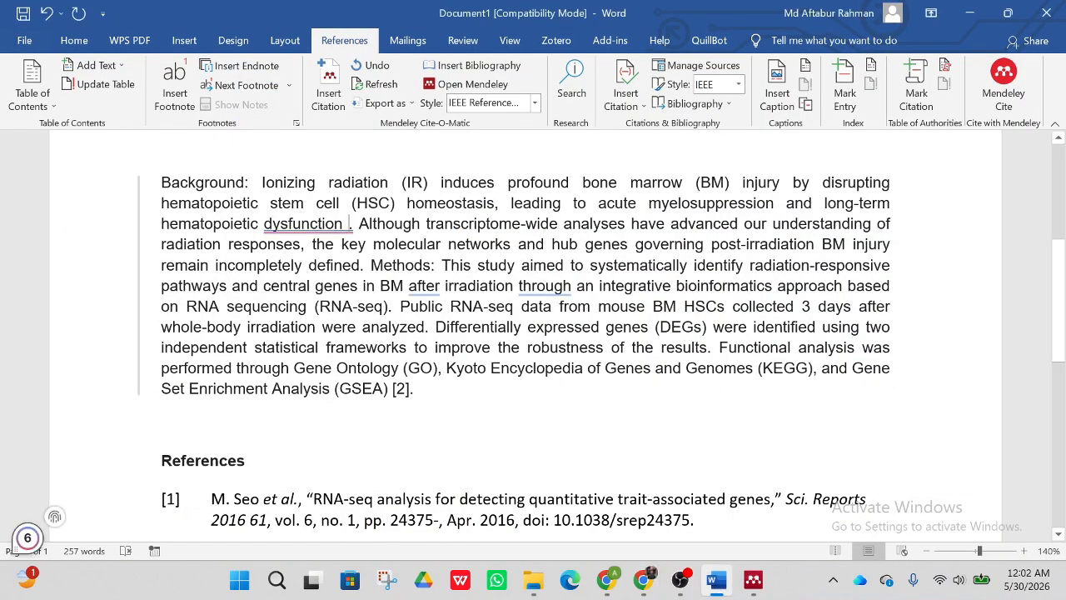
pyautogui.click(328, 92)
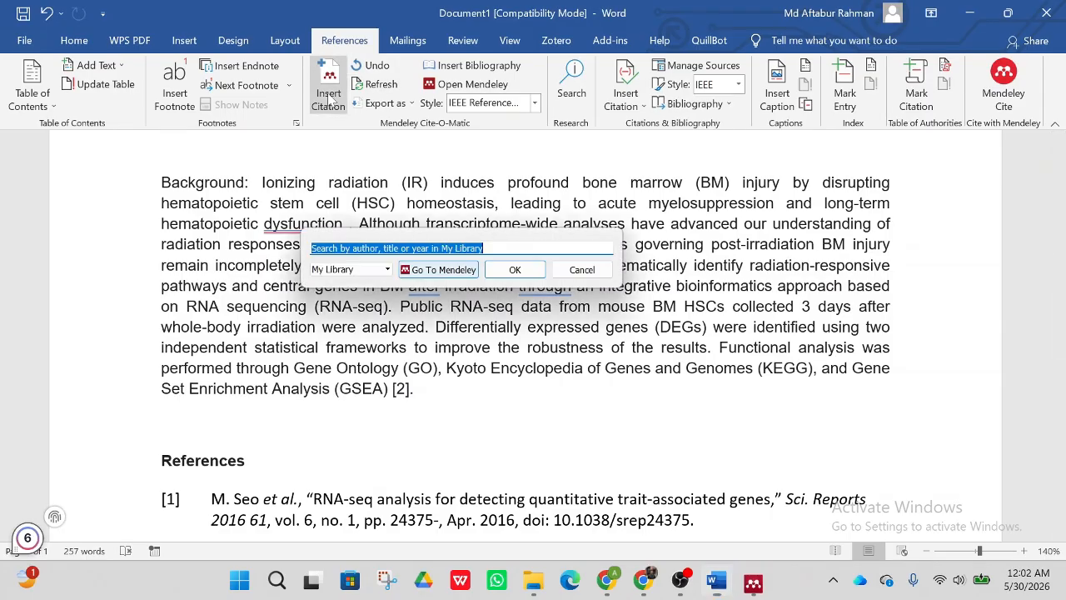
pyautogui.click(444, 270)
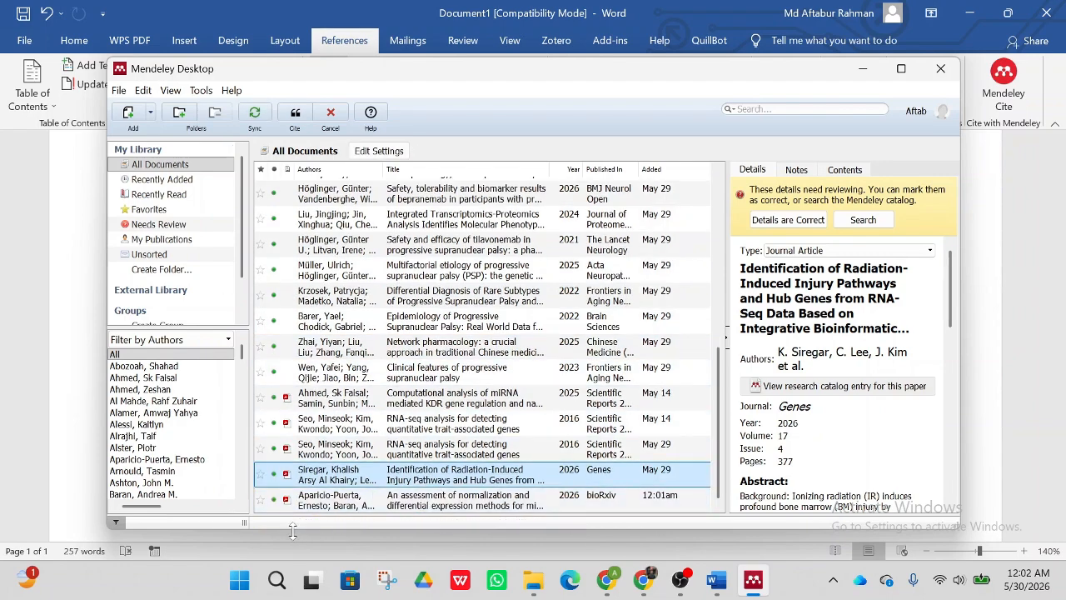
pyautogui.click(418, 503)
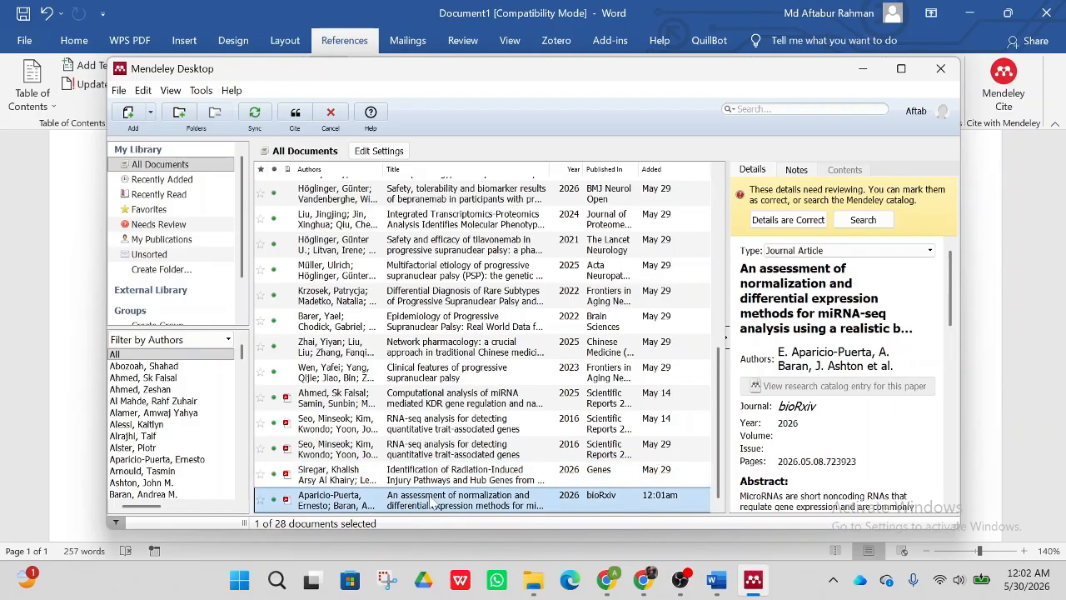
pyautogui.click(296, 115)
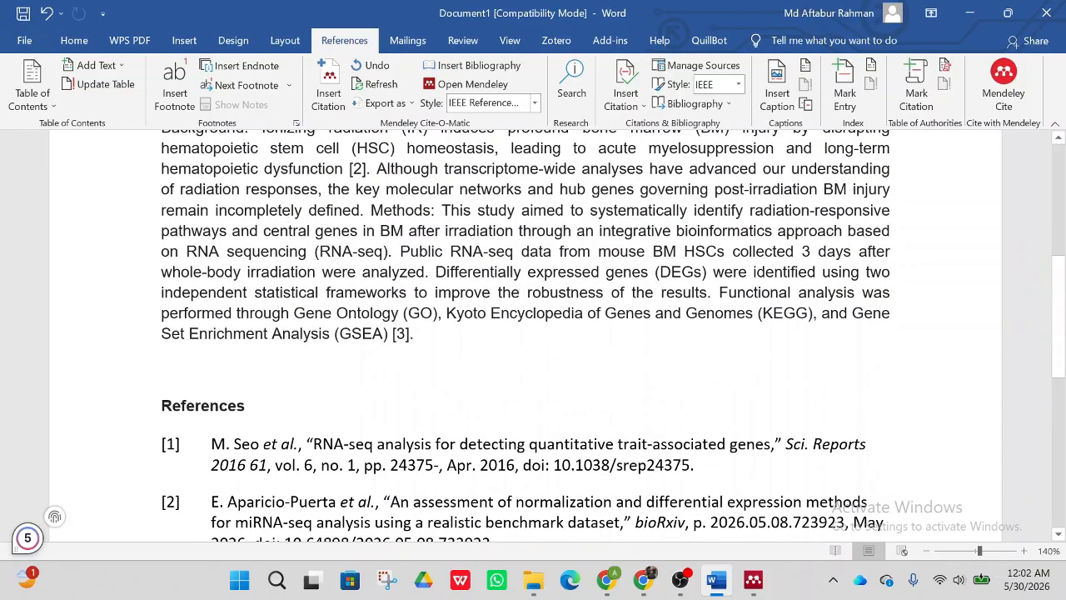
pyautogui.click(379, 84)
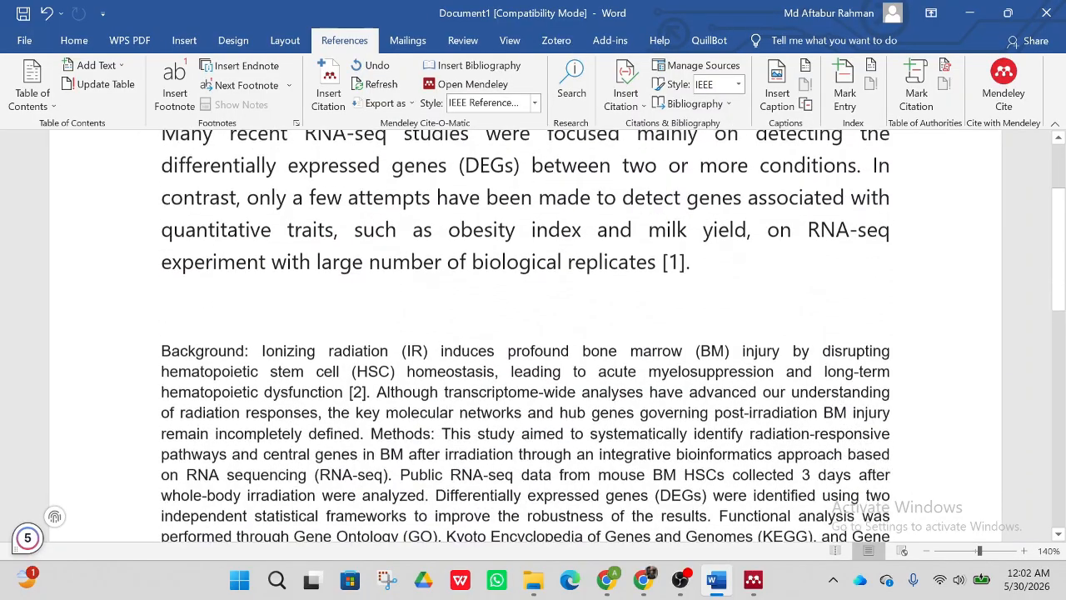
# Set the font of the whole document to Times New Roman, size 12
pyautogui.hotkey('ctrl', 'a')
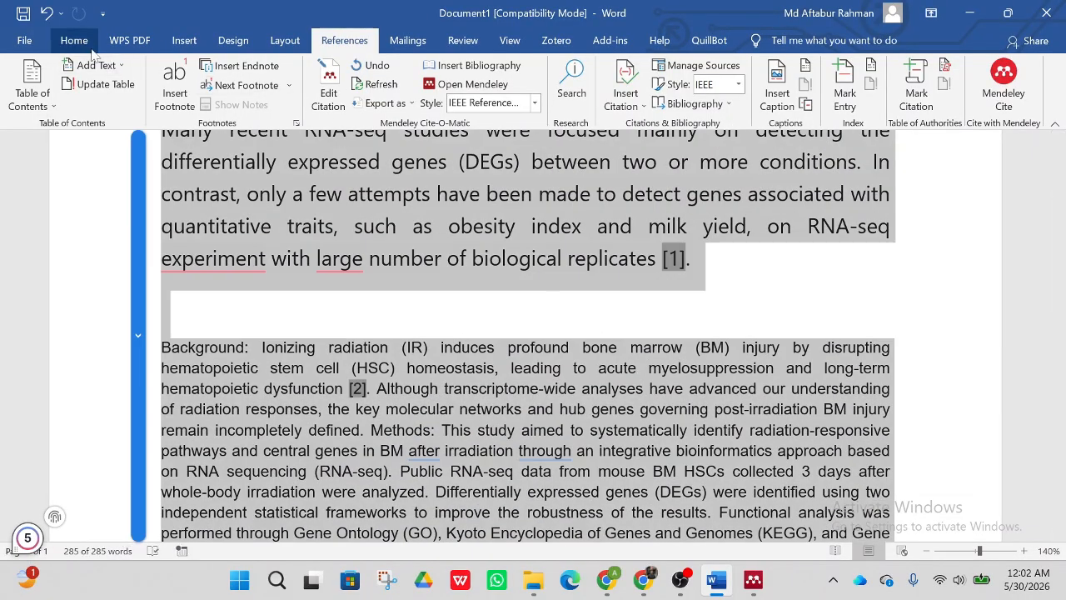
pyautogui.click(73, 40)
pyautogui.click(224, 74)
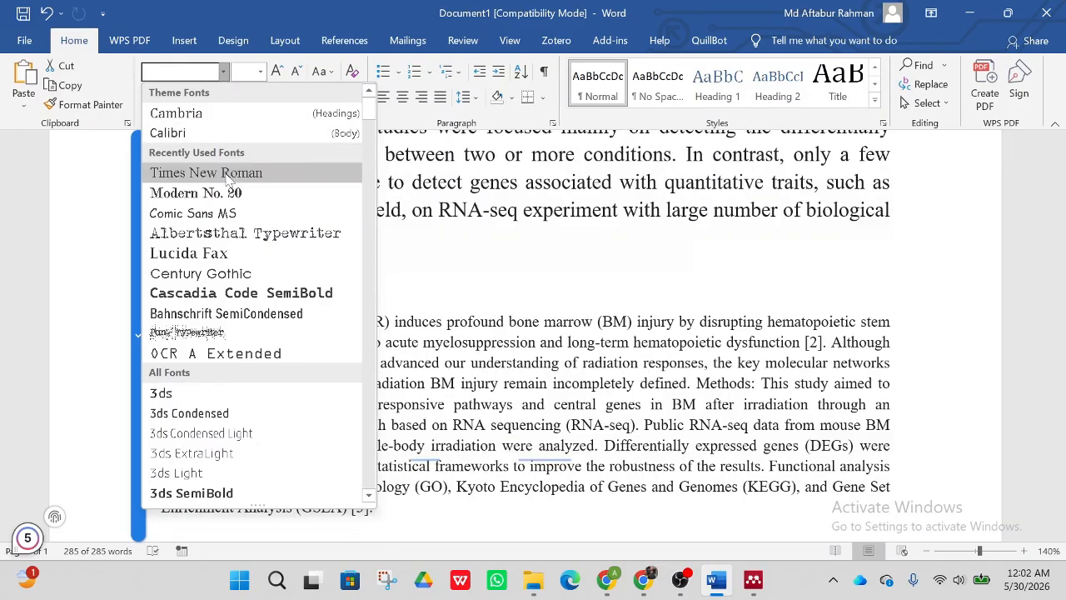
pyautogui.click(155, 172)
pyautogui.click(260, 73)
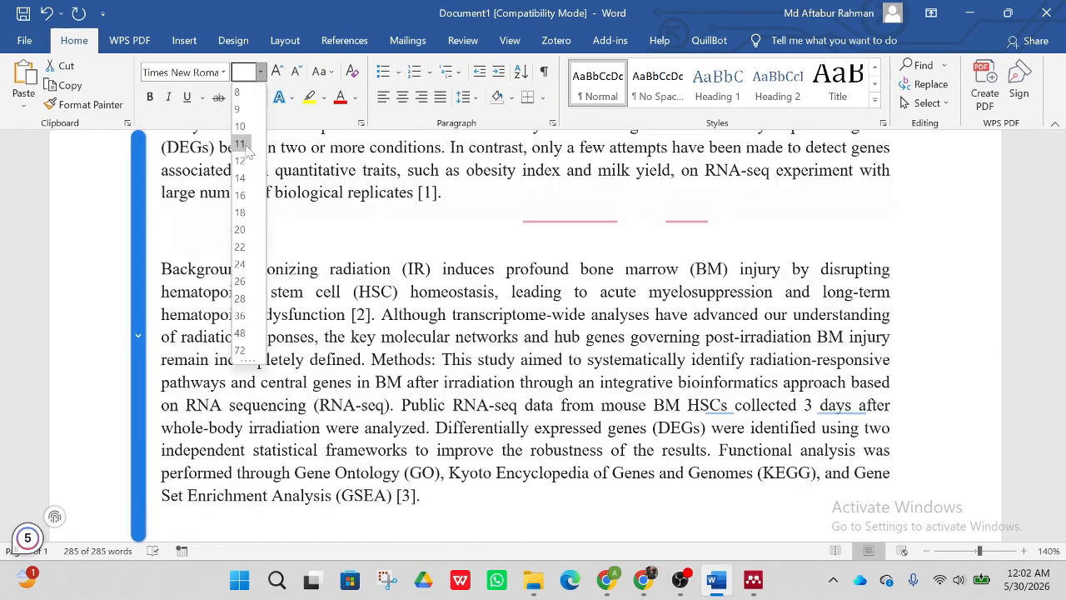
pyautogui.click(244, 174)
# Set the line spacing of the whole document to 1.5, review the formatted text and clear the selection
pyautogui.click(464, 96)
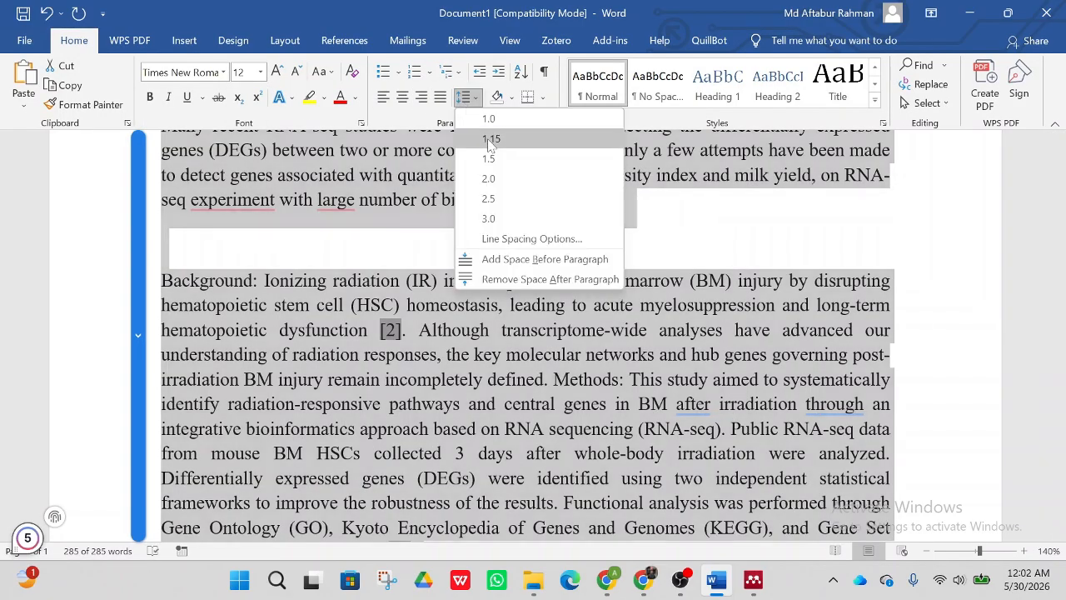
pyautogui.click(492, 156)
pyautogui.scroll(-4, 514, 308)
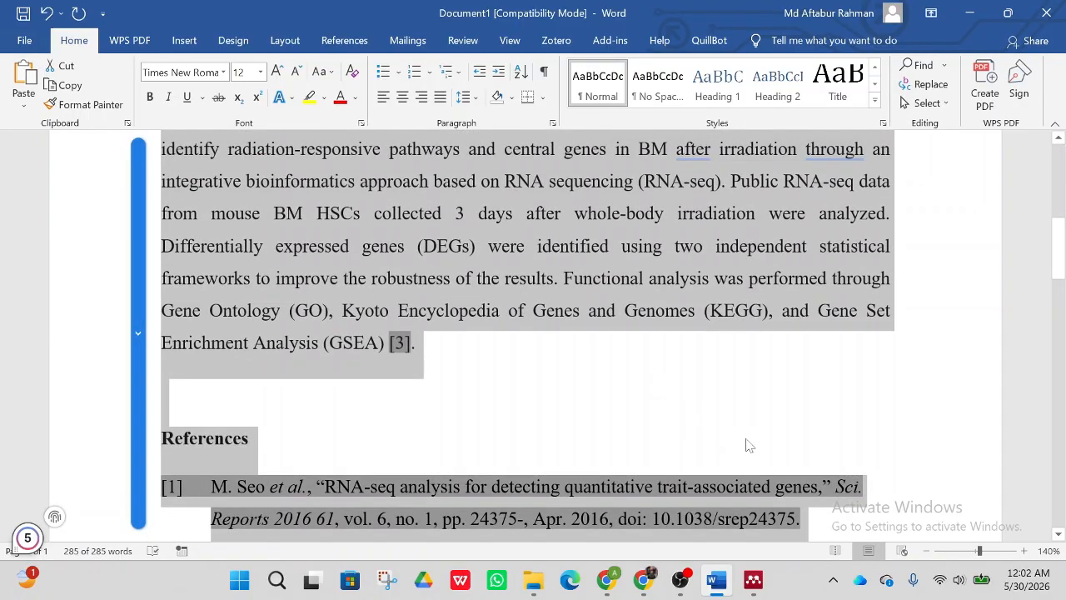
pyautogui.scroll(-2, 549, 426)
pyautogui.scroll(2, 583, 366)
pyautogui.click(583, 364)
pyautogui.scroll(1, 533, 333)
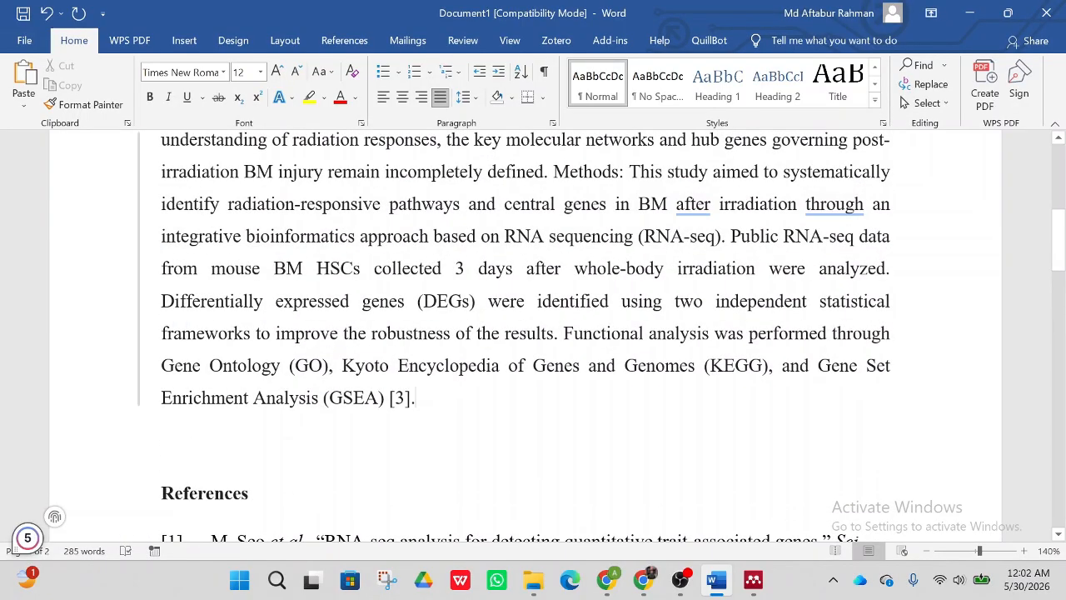